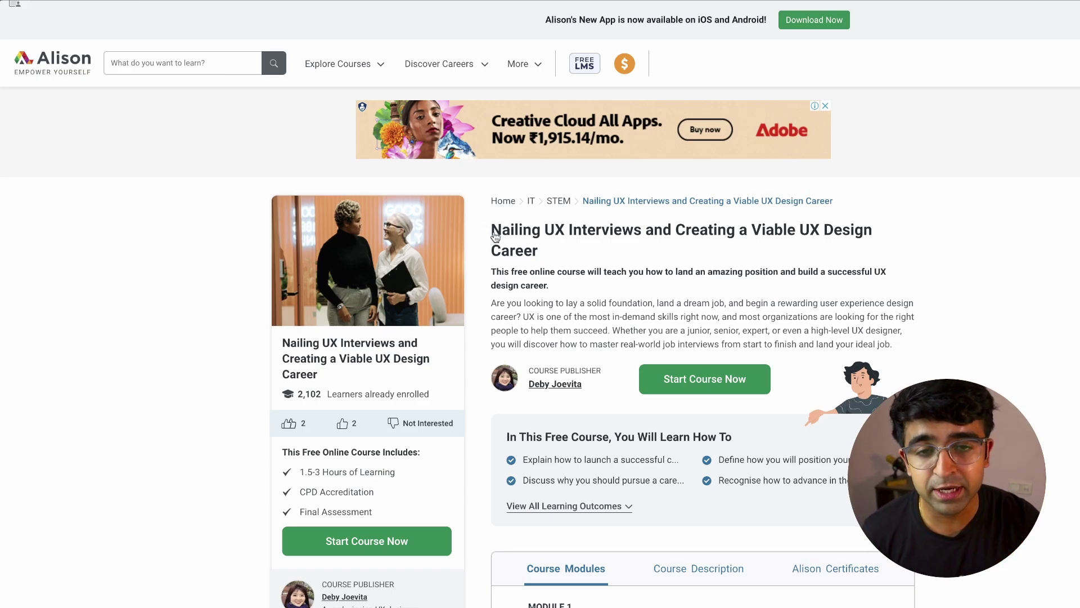
{"action": "scroll", "coordinate": [495, 235], "scroll_direction": "down", "scroll_amount": 1}
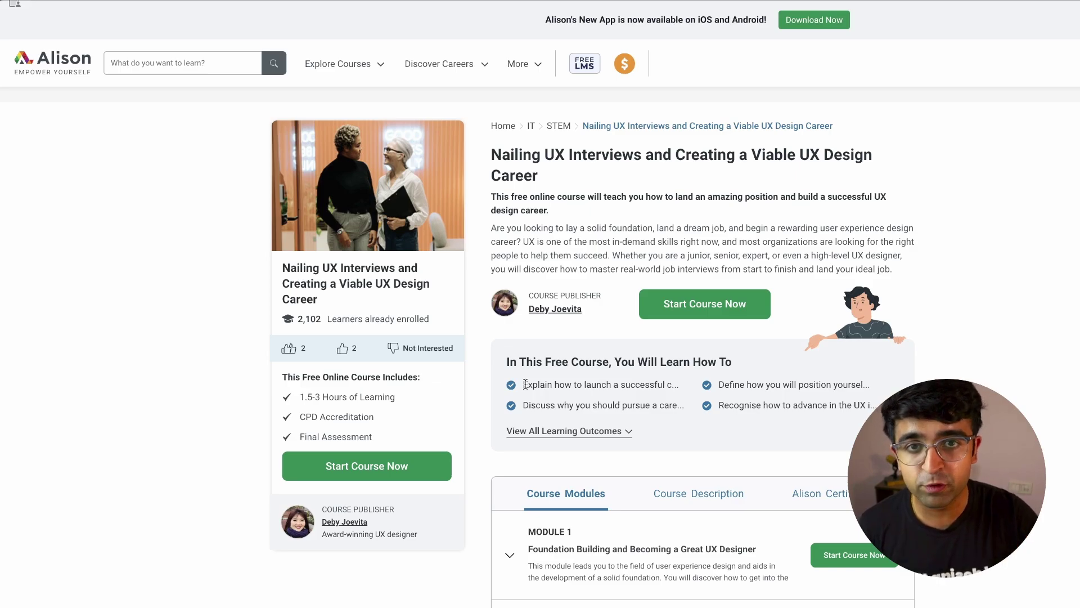
{"action": "scroll", "coordinate": [525, 384], "scroll_direction": "down", "scroll_amount": 2}
{"action": "scroll", "coordinate": [633, 482], "scroll_direction": "down", "scroll_amount": 1}
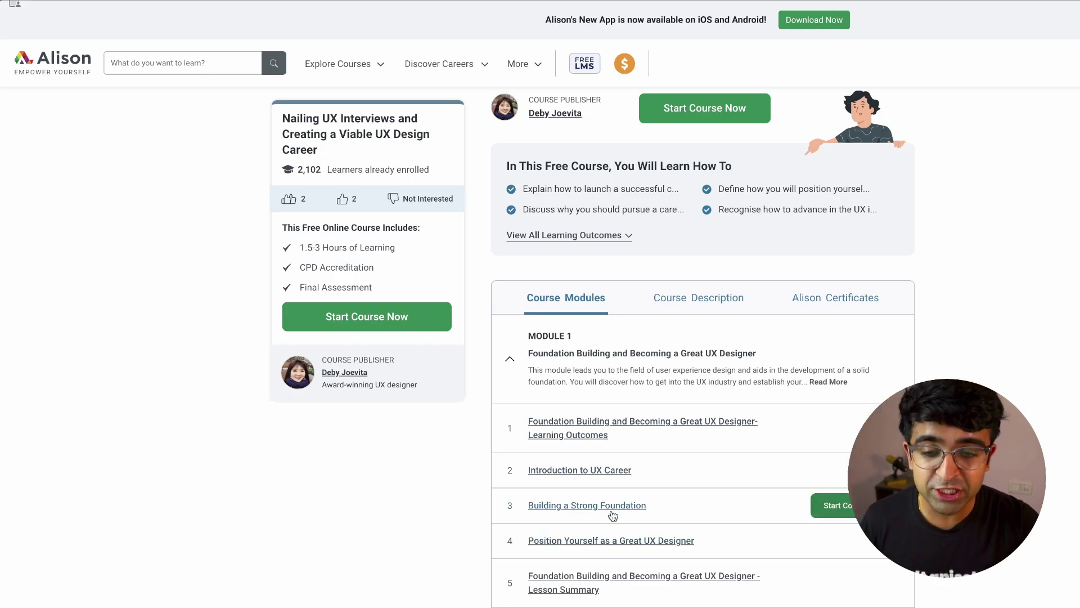
{"action": "scroll", "coordinate": [610, 506], "scroll_direction": "down", "scroll_amount": 3}
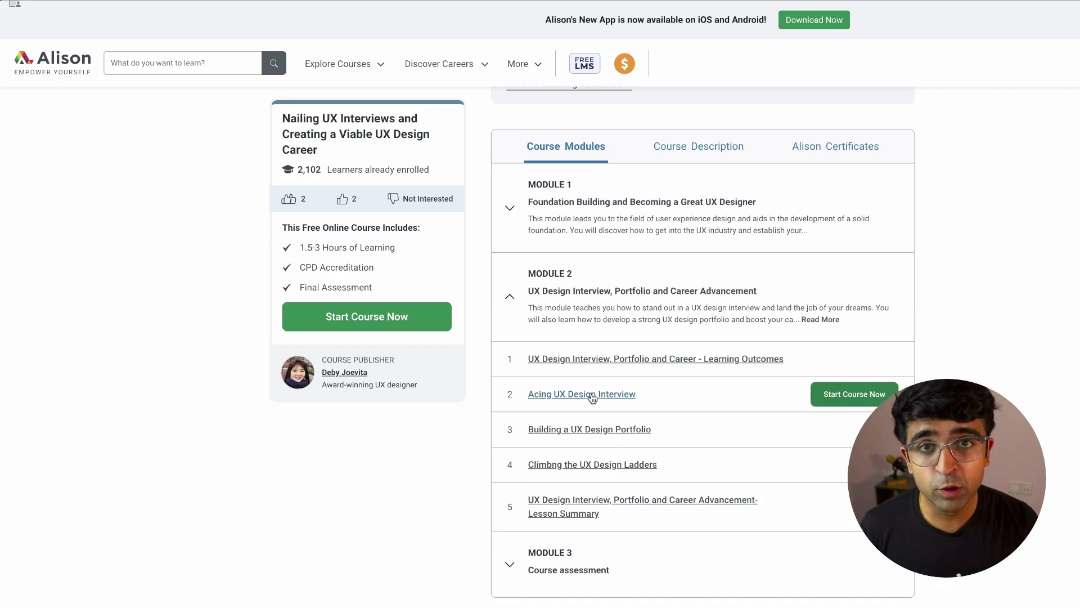
{"action": "mouse_move", "coordinate": [606, 466]}
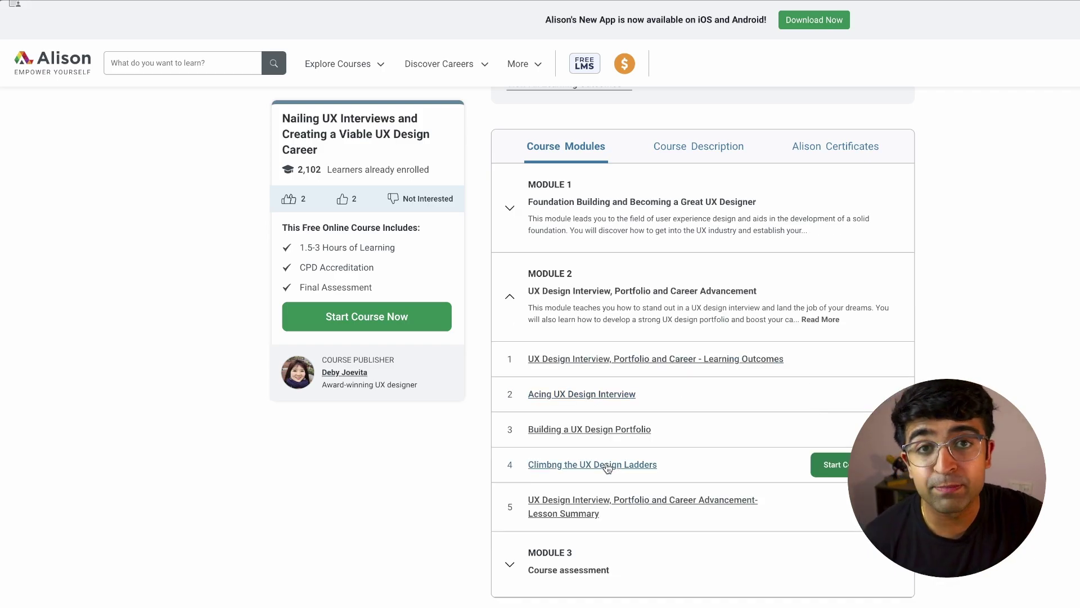
{"action": "scroll", "coordinate": [606, 468], "scroll_direction": "down", "scroll_amount": 10}
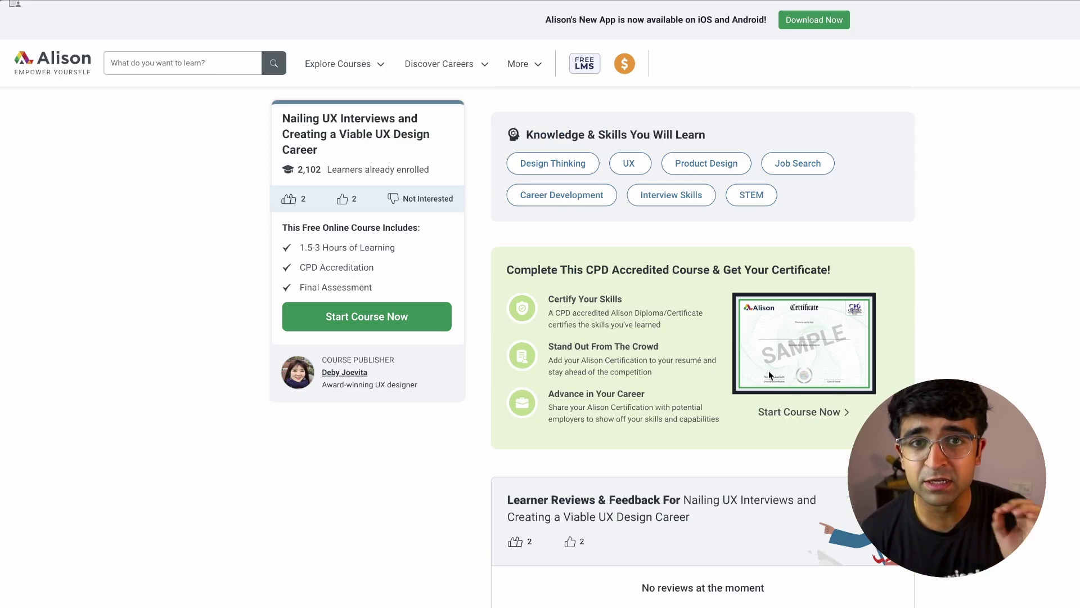
{"action": "scroll", "coordinate": [769, 375], "scroll_direction": "down", "scroll_amount": 10}
{"action": "scroll", "coordinate": [642, 310], "scroll_direction": "up", "scroll_amount": 10}
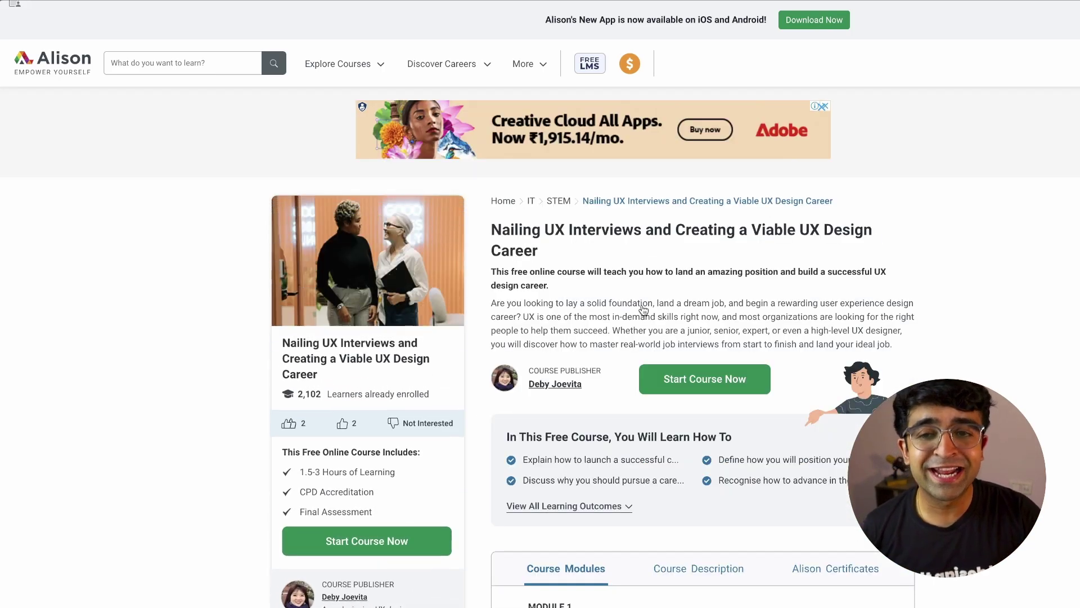
Choose a career from Discover Careers to load Alison's Career Ready Plan page
{"action": "left_click", "coordinate": [451, 70]}
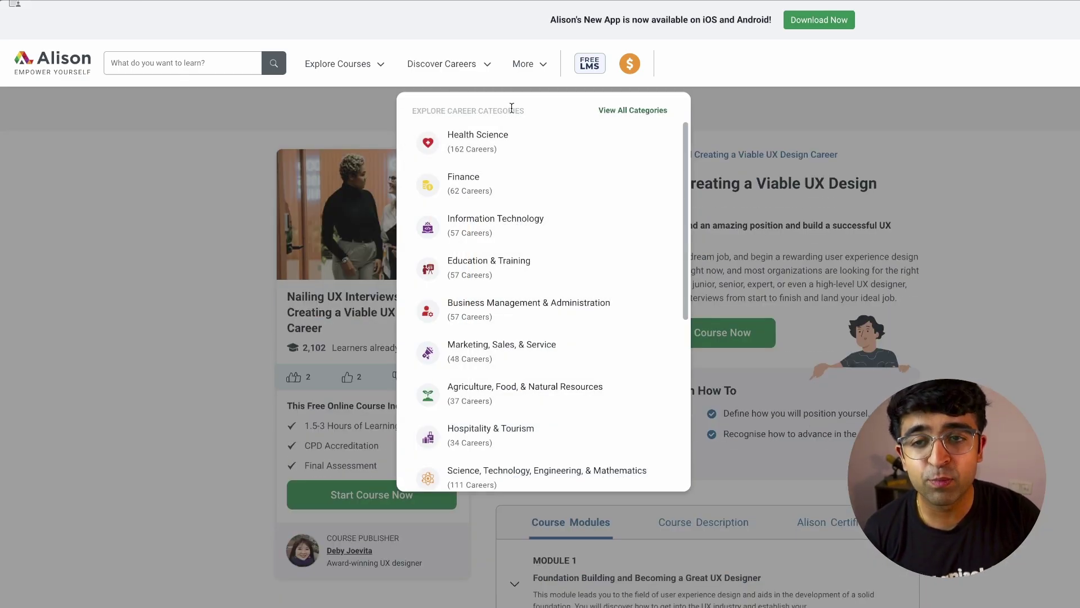
{"action": "left_click", "coordinate": [514, 396]}
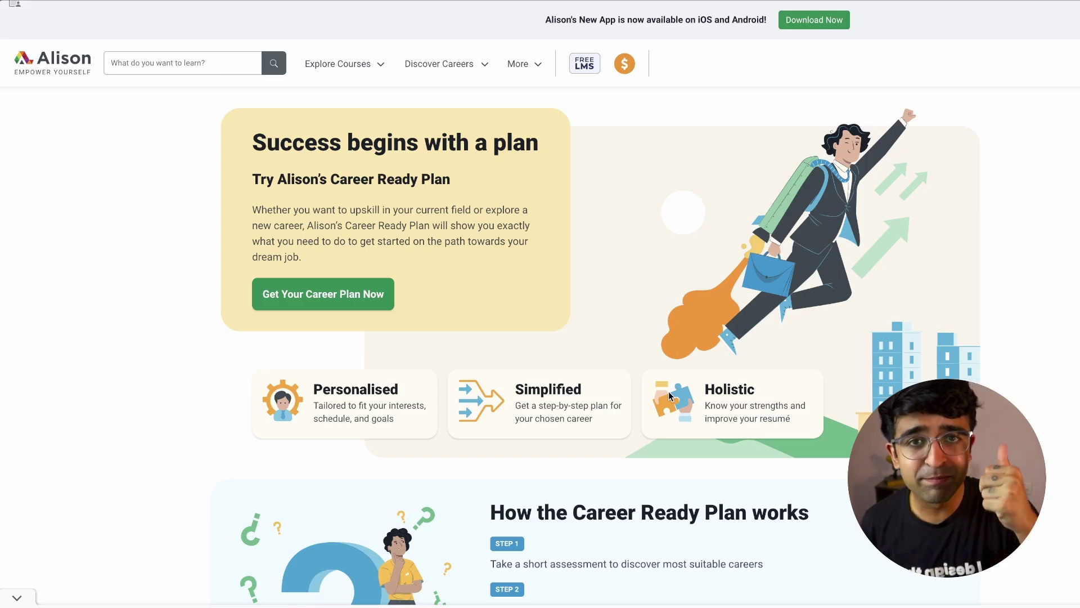
{"action": "scroll", "coordinate": [669, 391], "scroll_direction": "down", "scroll_amount": 10}
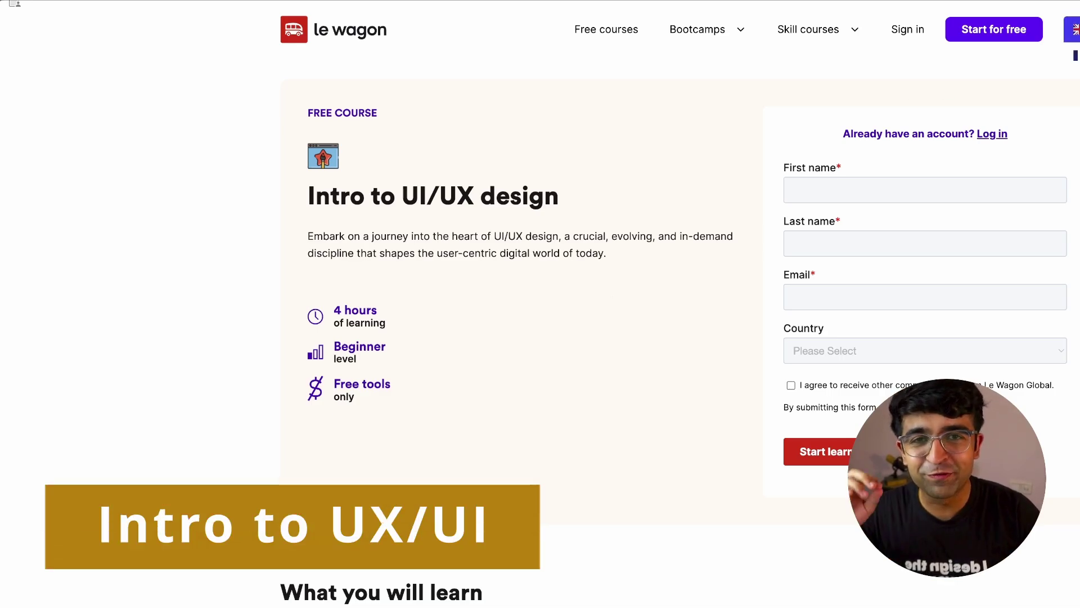
{"action": "scroll", "coordinate": [499, 328], "scroll_direction": "down", "scroll_amount": 2}
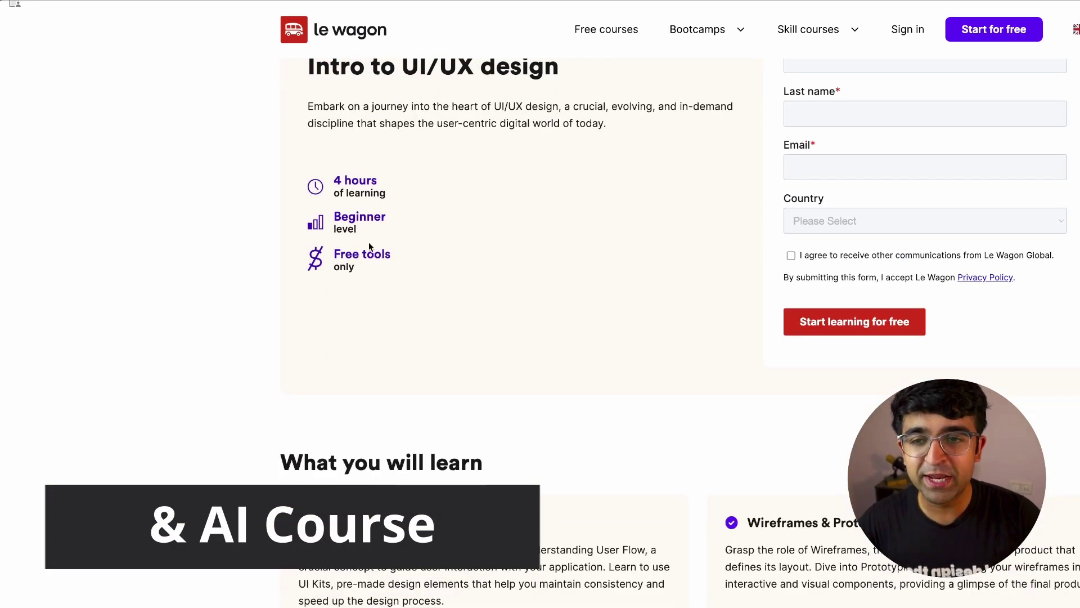
{"action": "left_click_drag", "start_coordinate": [334, 180], "coordinate": [403, 208]}
Start Le Wagon's free Intro to No-code course from the course cards
{"action": "left_click", "coordinate": [410, 154]}
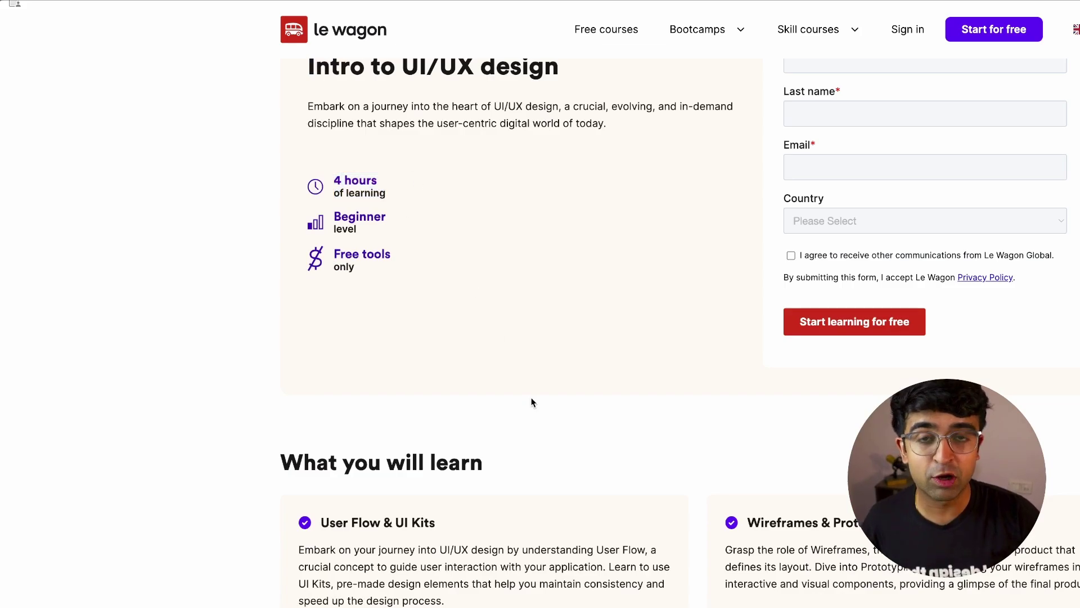
{"action": "scroll", "coordinate": [532, 401], "scroll_direction": "down", "scroll_amount": 5}
{"action": "scroll", "coordinate": [532, 402], "scroll_direction": "up", "scroll_amount": 3}
{"action": "left_click_drag", "start_coordinate": [296, 325], "coordinate": [658, 549]}
{"action": "left_click", "coordinate": [808, 417]}
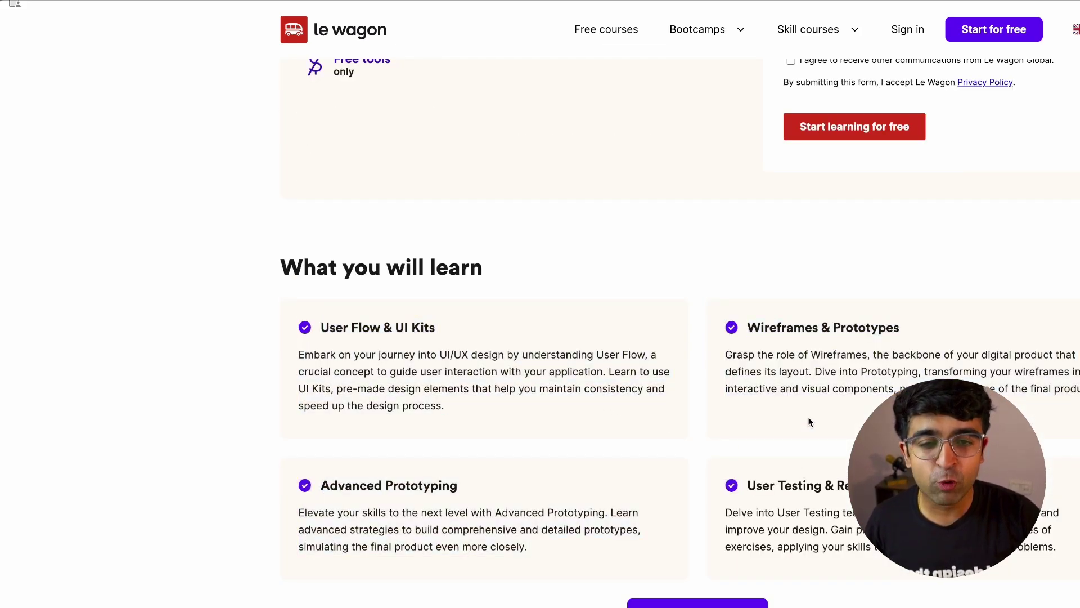
{"action": "scroll", "coordinate": [790, 410], "scroll_direction": "down", "scroll_amount": 1}
{"action": "scroll", "coordinate": [791, 410], "scroll_direction": "down", "scroll_amount": 1}
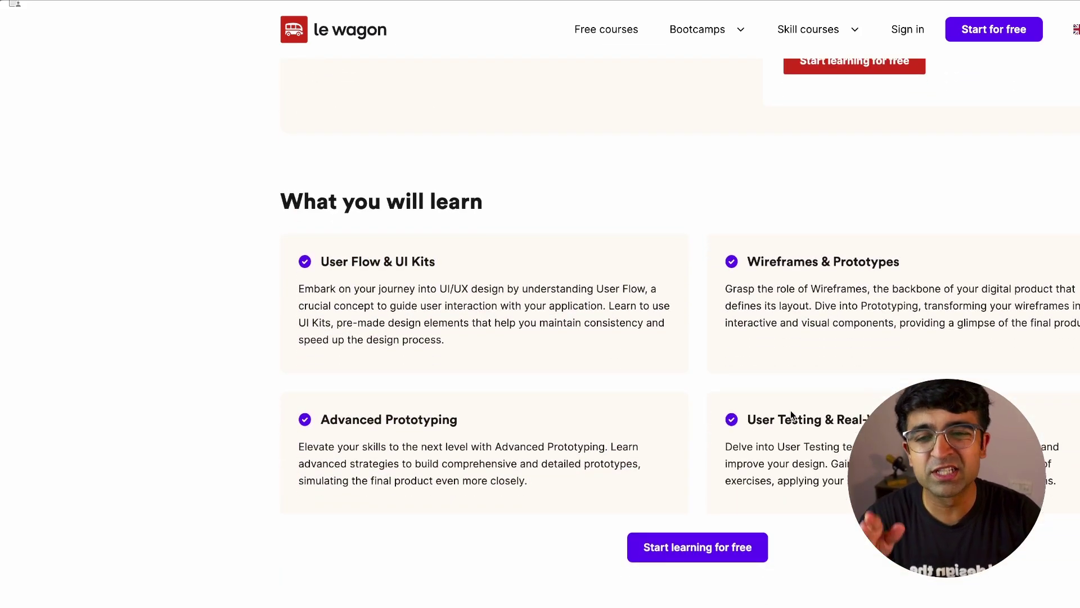
{"action": "scroll", "coordinate": [791, 410], "scroll_direction": "down", "scroll_amount": 1}
{"action": "scroll", "coordinate": [791, 410], "scroll_direction": "down", "scroll_amount": 2}
{"action": "scroll", "coordinate": [791, 410], "scroll_direction": "down", "scroll_amount": 5}
{"action": "scroll", "coordinate": [791, 410], "scroll_direction": "up", "scroll_amount": 2}
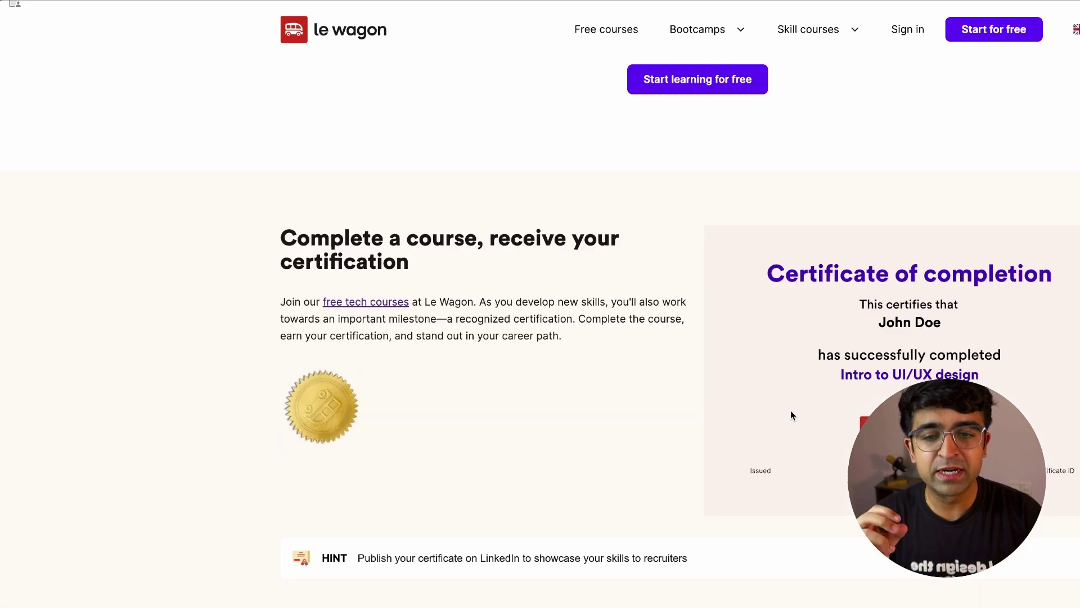
{"action": "scroll", "coordinate": [791, 410], "scroll_direction": "down", "scroll_amount": 4}
{"action": "scroll", "coordinate": [791, 410], "scroll_direction": "down", "scroll_amount": 1}
{"action": "scroll", "coordinate": [791, 410], "scroll_direction": "down", "scroll_amount": 5}
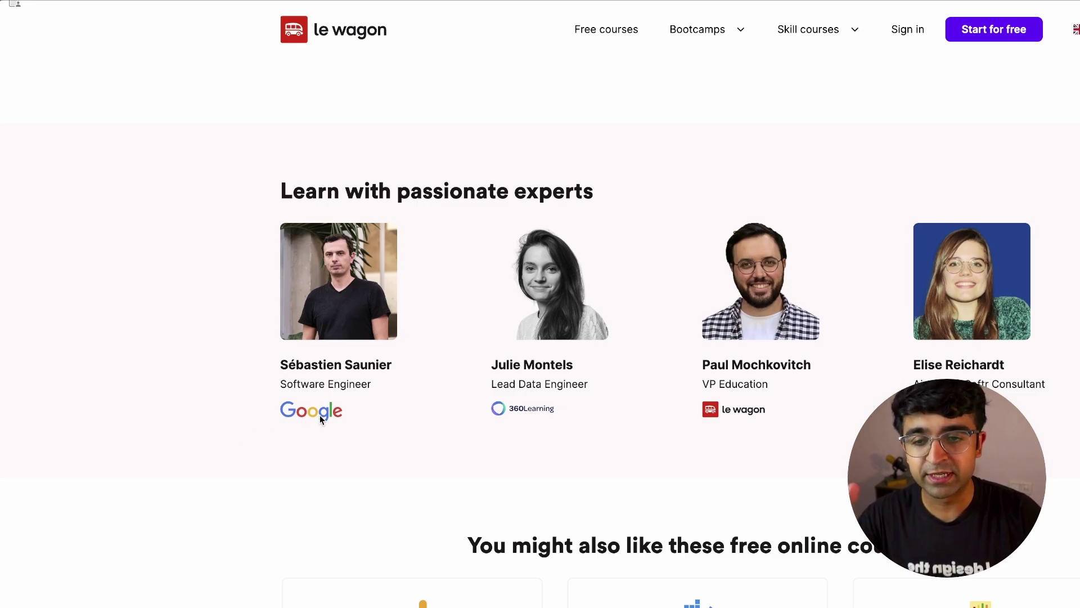
{"action": "scroll", "coordinate": [622, 289], "scroll_direction": "down", "scroll_amount": 5}
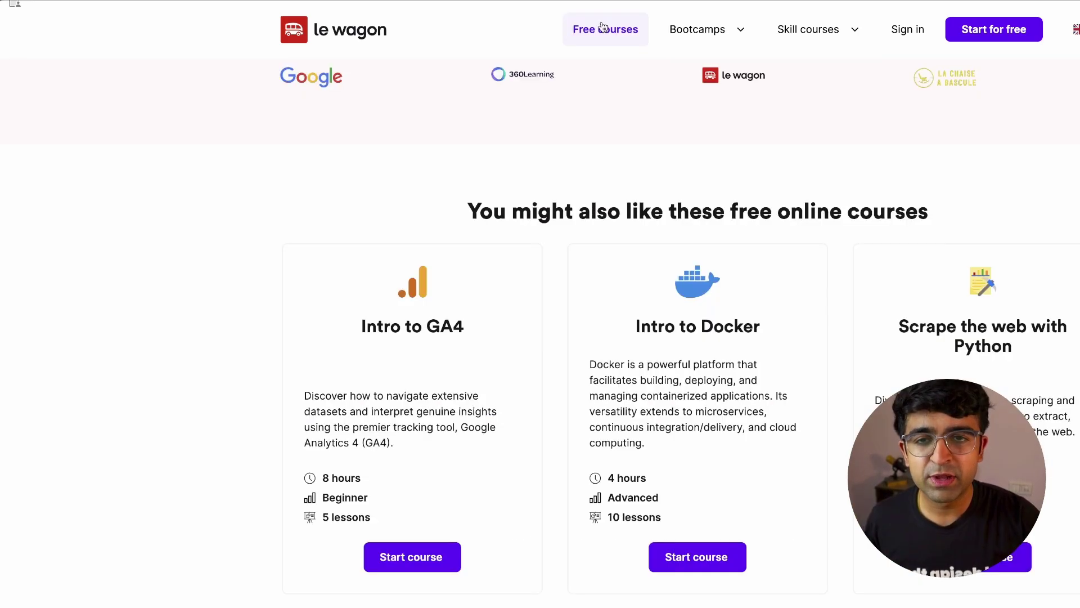
{"action": "scroll", "coordinate": [622, 288], "scroll_direction": "down", "scroll_amount": 2}
{"action": "scroll", "coordinate": [621, 289], "scroll_direction": "down", "scroll_amount": 1}
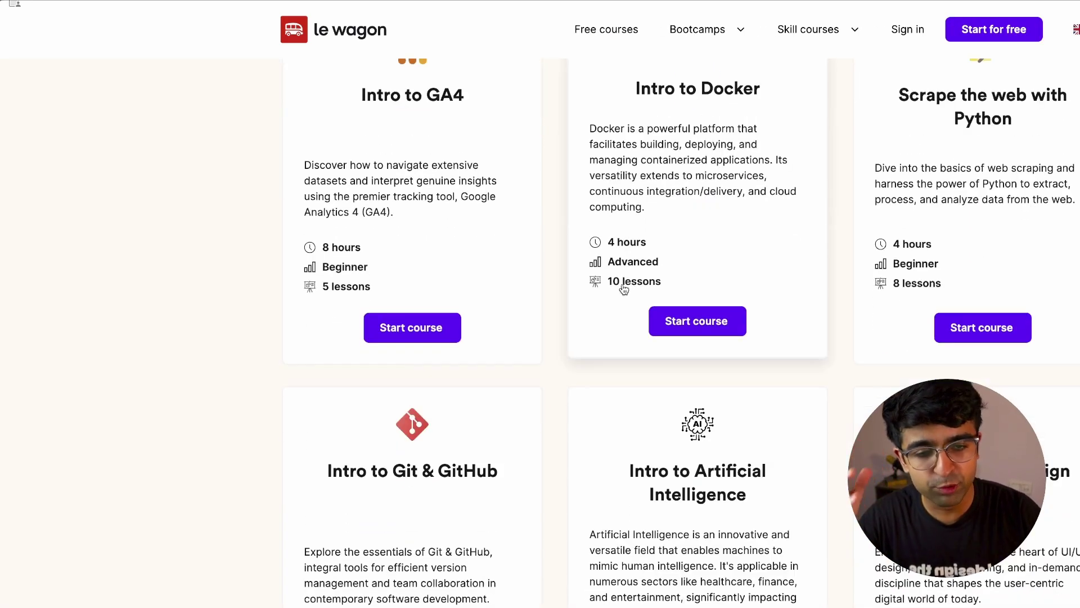
{"action": "scroll", "coordinate": [622, 289], "scroll_direction": "down", "scroll_amount": 3}
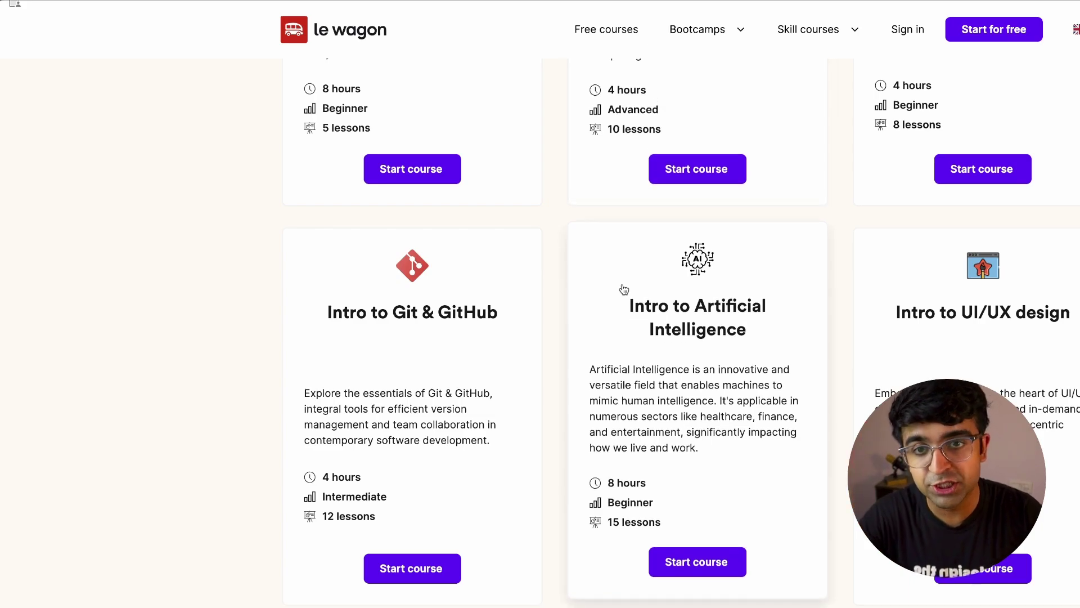
{"action": "scroll", "coordinate": [622, 289], "scroll_direction": "up", "scroll_amount": 5}
{"action": "scroll", "coordinate": [622, 289], "scroll_direction": "down", "scroll_amount": 5}
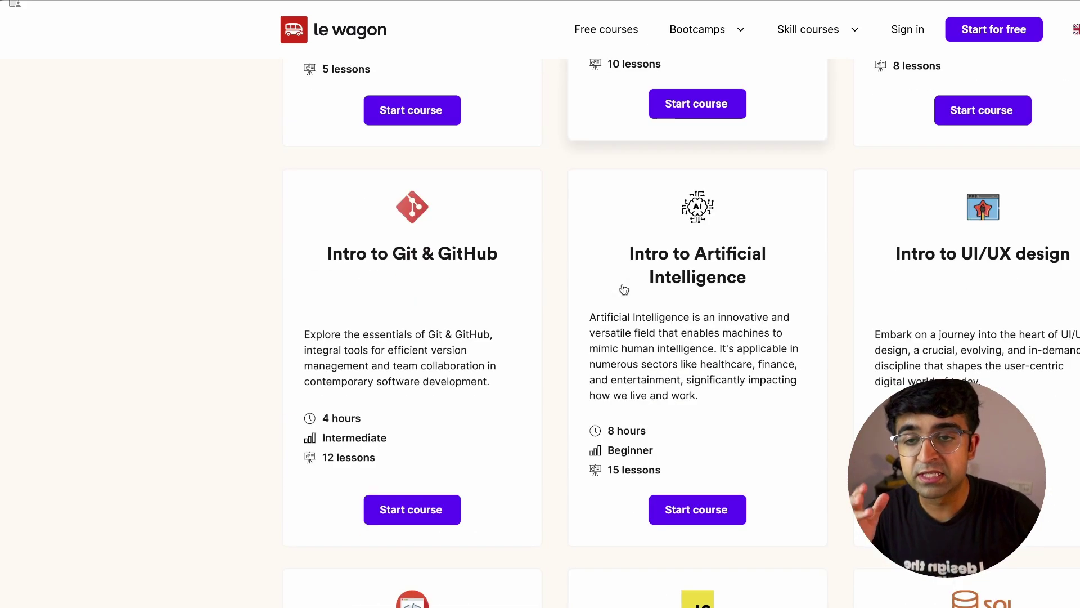
{"action": "scroll", "coordinate": [623, 289], "scroll_direction": "down", "scroll_amount": 5}
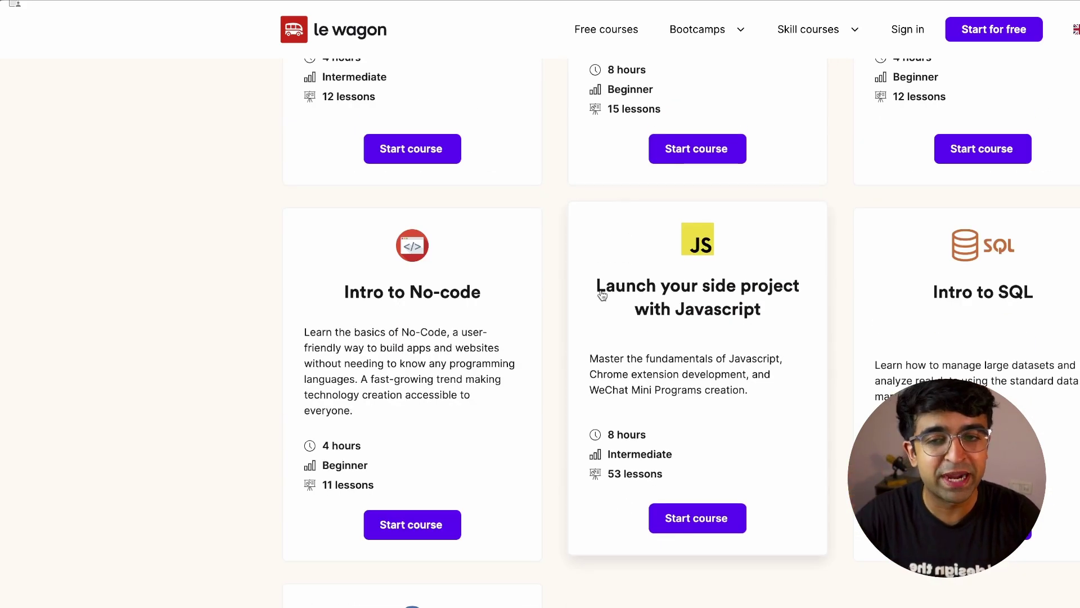
{"action": "left_click", "coordinate": [425, 532]}
{"action": "scroll", "coordinate": [426, 533], "scroll_direction": "down", "scroll_amount": 3}
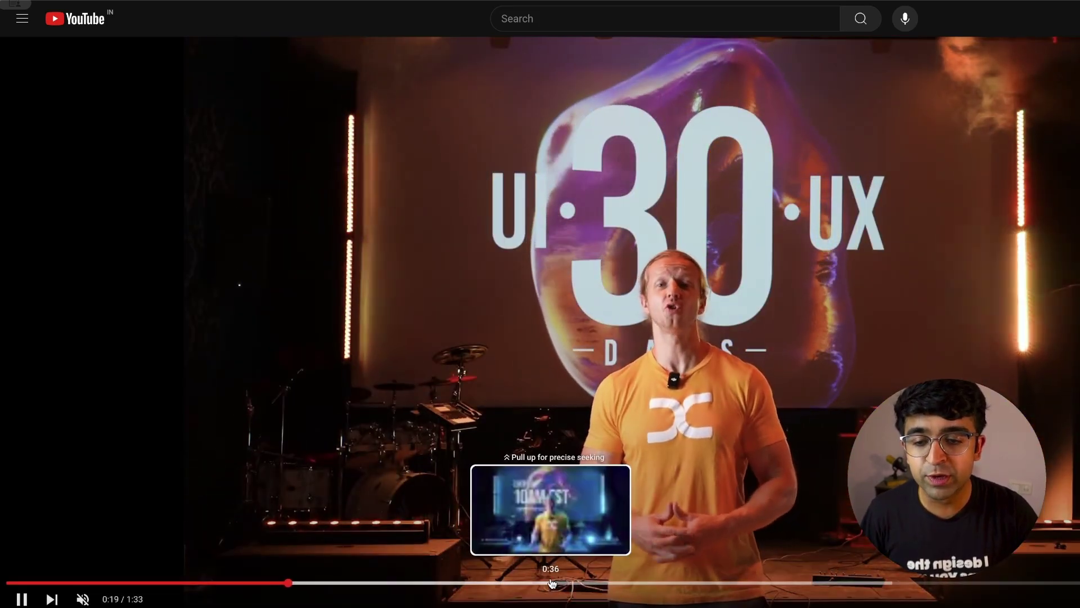
Skim the announcement and Navbar Challenge videos, then return to the Learn UI/UX in 30 Days playlist
{"action": "left_click", "coordinate": [562, 583]}
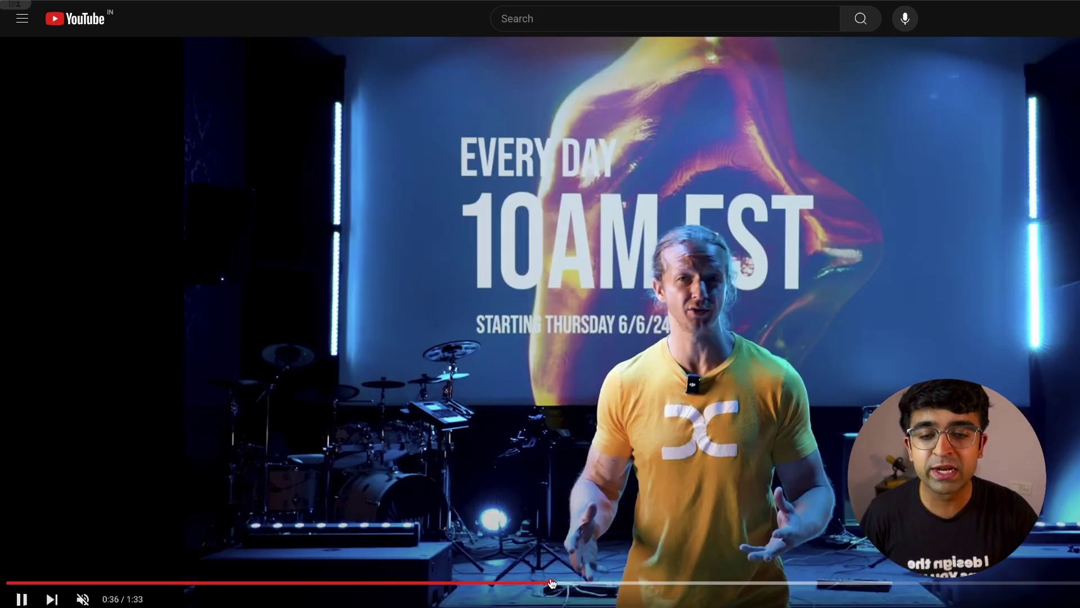
{"action": "scroll", "coordinate": [562, 583], "scroll_direction": "down", "scroll_amount": 4}
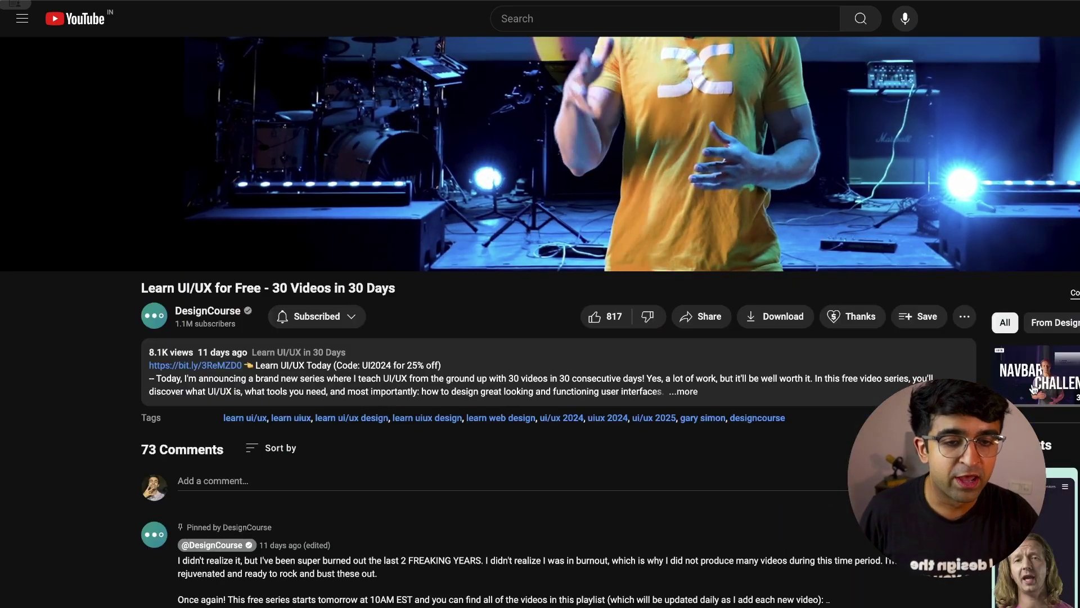
{"action": "left_click", "coordinate": [1033, 386]}
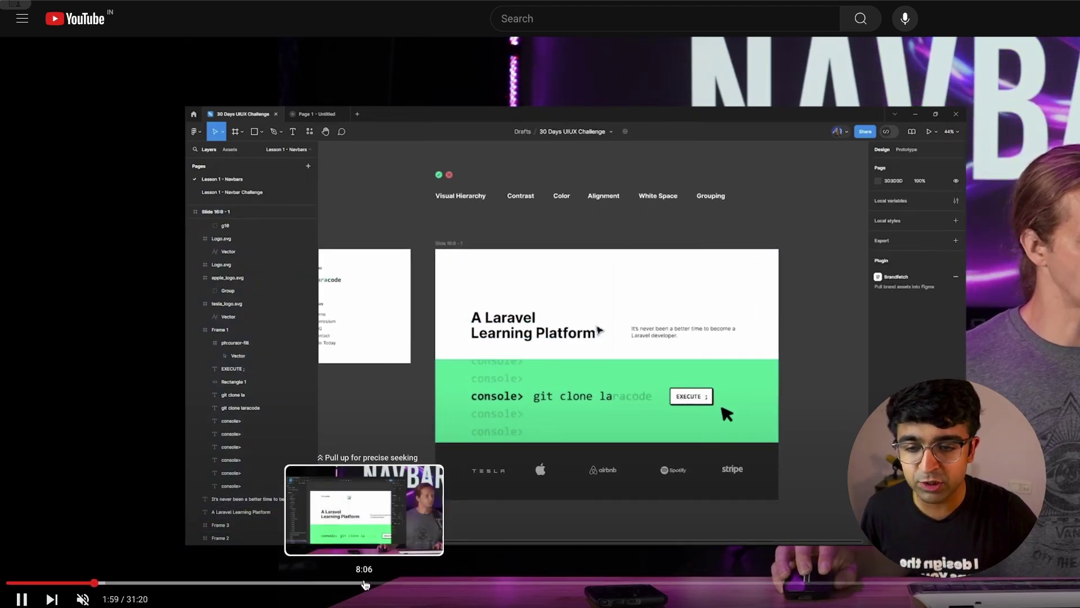
{"action": "left_click", "coordinate": [365, 583]}
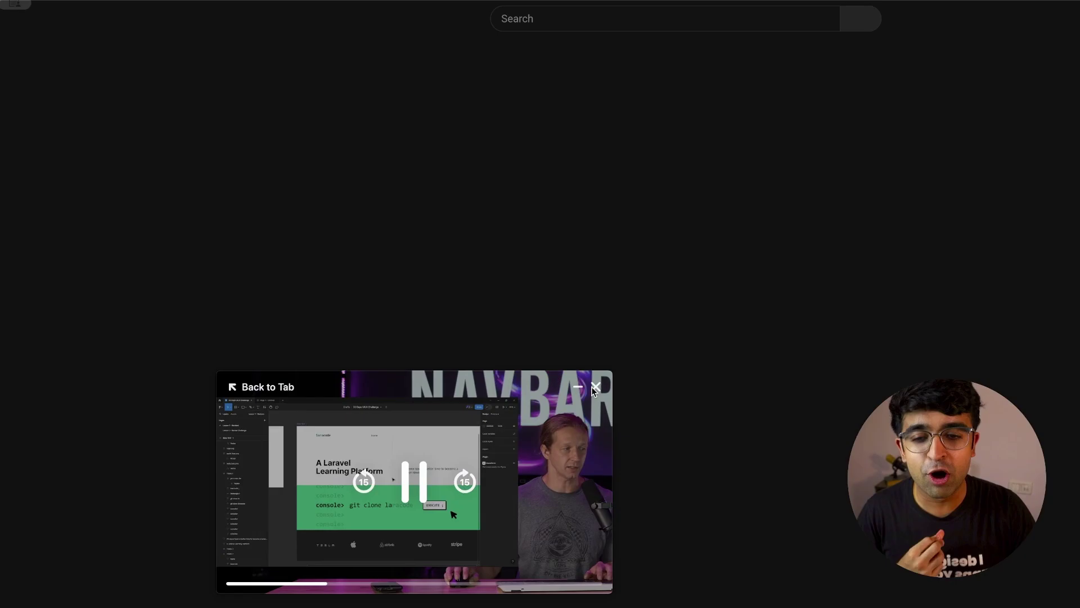
{"action": "left_click", "coordinate": [598, 382]}
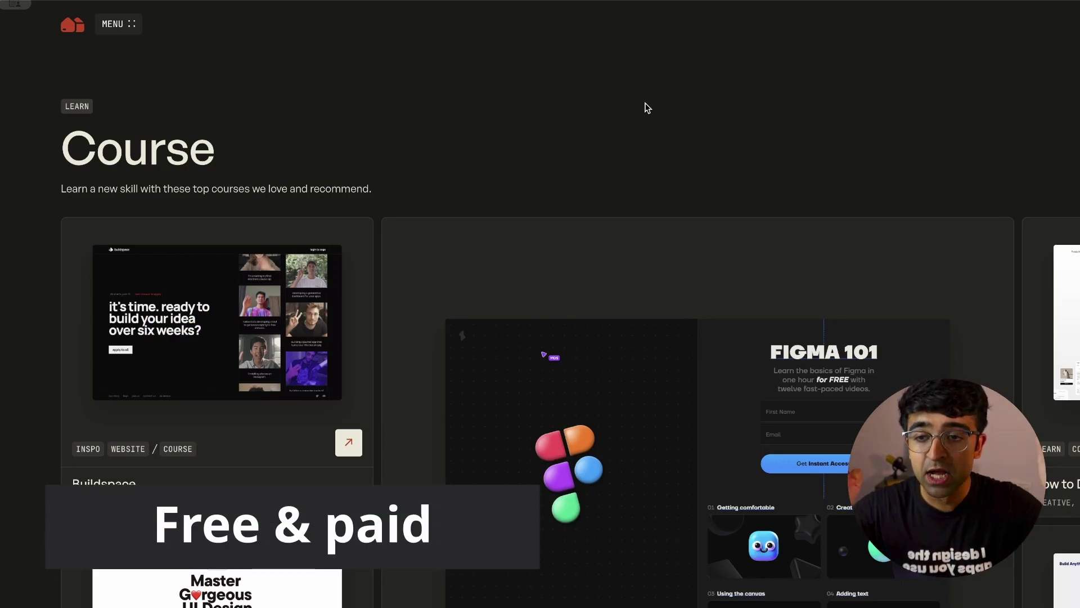
{"action": "scroll", "coordinate": [397, 126], "scroll_direction": "down", "scroll_amount": 3}
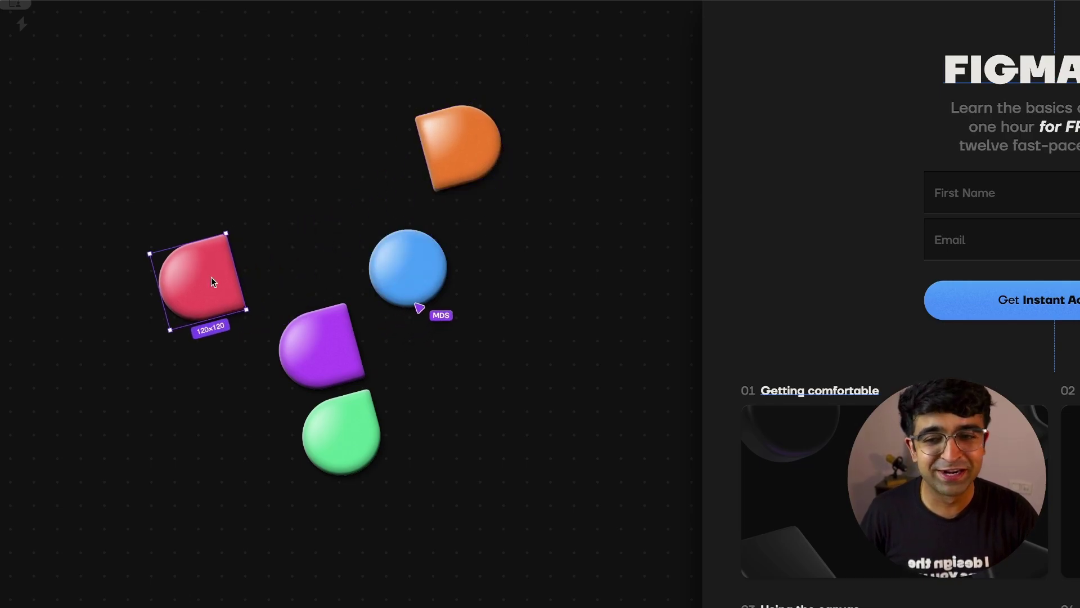
{"action": "scroll", "coordinate": [894, 338], "scroll_direction": "down", "scroll_amount": 3}
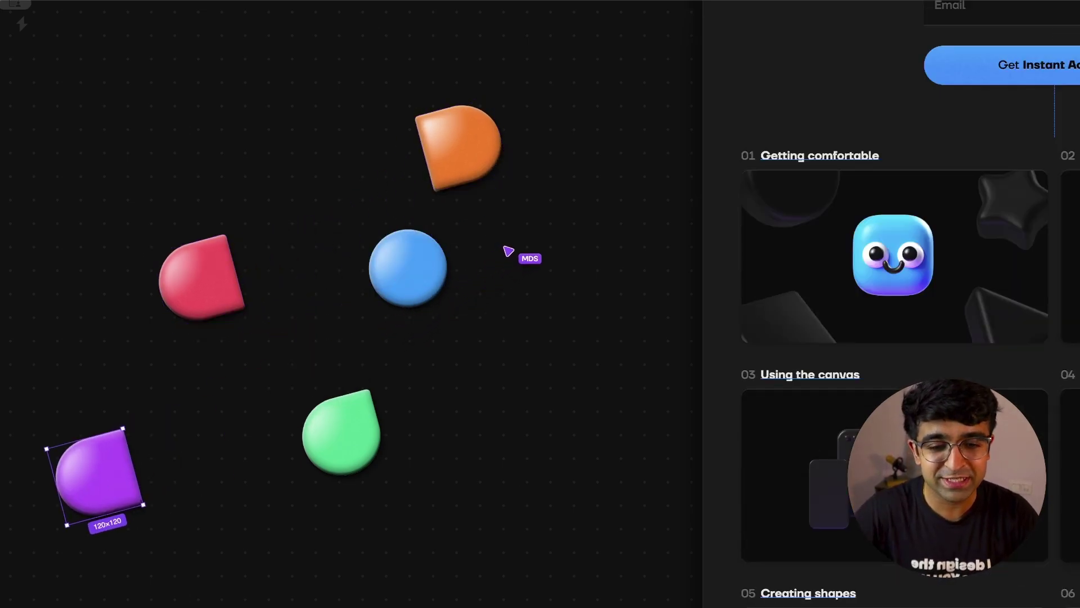
{"action": "scroll", "coordinate": [894, 338], "scroll_direction": "down", "scroll_amount": 1}
{"action": "scroll", "coordinate": [895, 338], "scroll_direction": "down", "scroll_amount": 3}
{"action": "scroll", "coordinate": [895, 338], "scroll_direction": "down", "scroll_amount": 4}
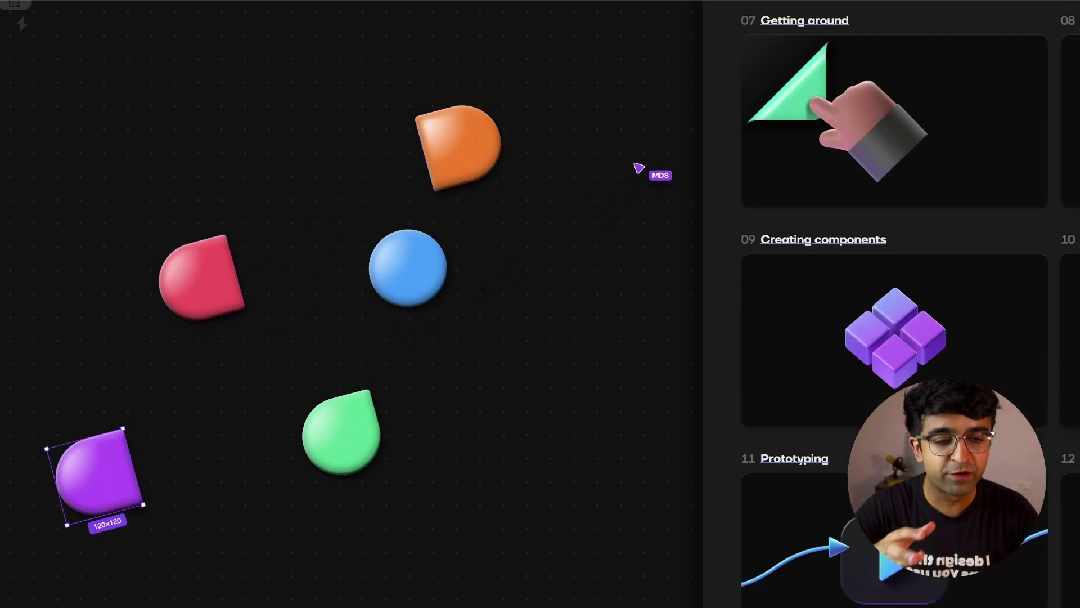
Play a NoCodeSupply lesson preview video and skip ahead in it
{"action": "left_click", "coordinate": [941, 291]}
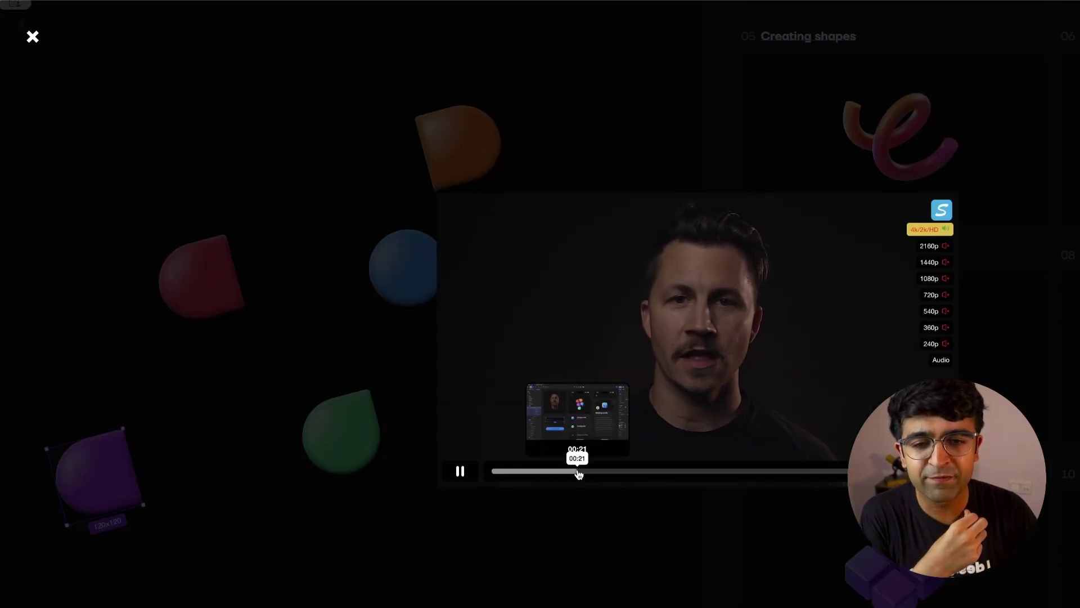
{"action": "left_click", "coordinate": [578, 471]}
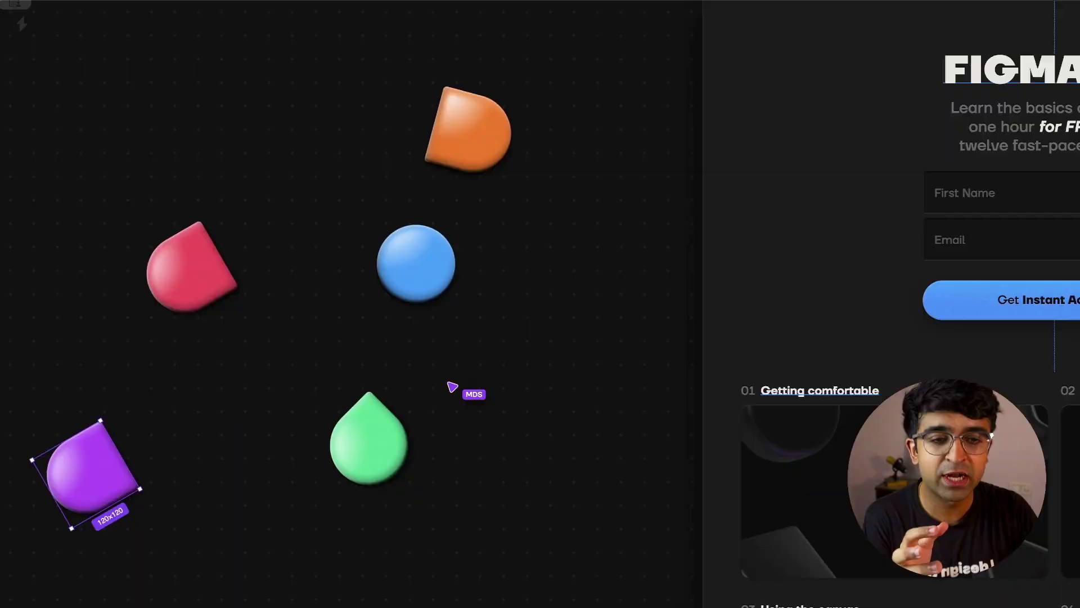
{"action": "scroll", "coordinate": [623, 506], "scroll_direction": "down", "scroll_amount": 4}
{"action": "scroll", "coordinate": [623, 506], "scroll_direction": "down", "scroll_amount": 4}
{"action": "scroll", "coordinate": [624, 507], "scroll_direction": "down", "scroll_amount": 4}
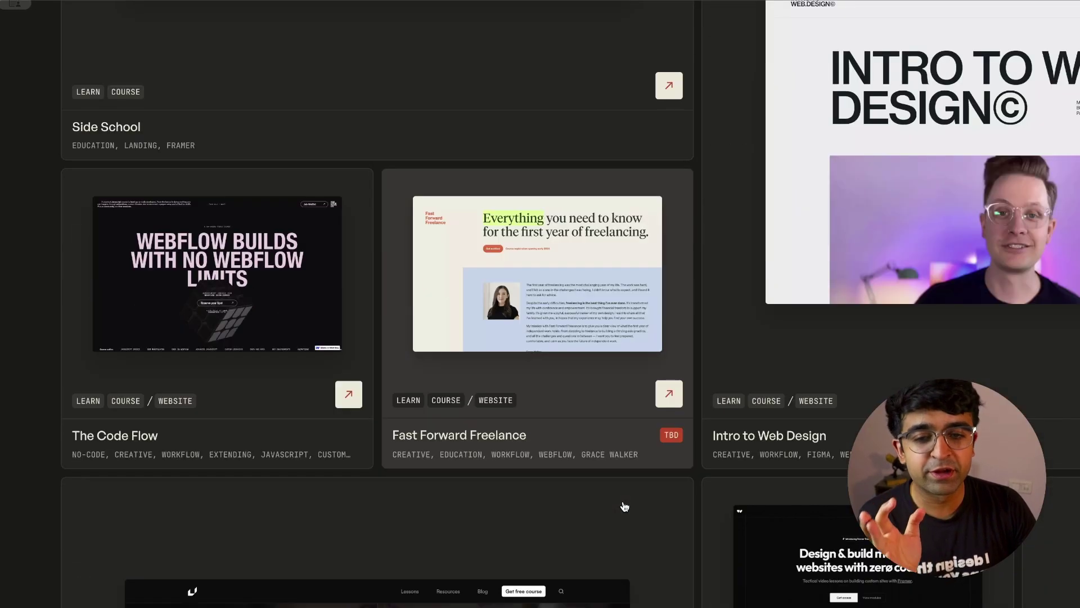
{"action": "scroll", "coordinate": [624, 506], "scroll_direction": "down", "scroll_amount": 2}
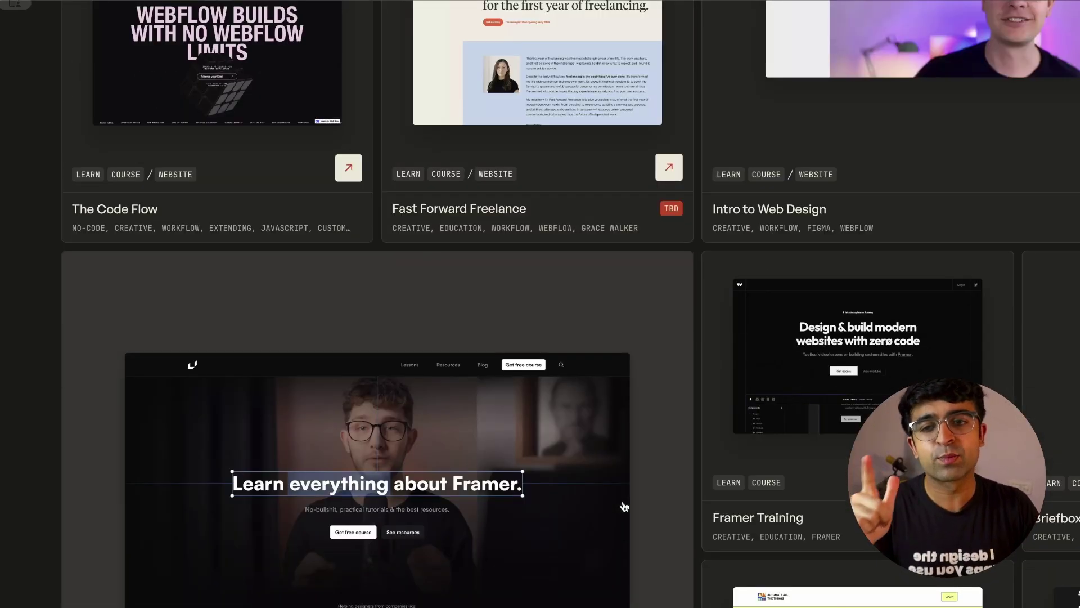
{"action": "scroll", "coordinate": [624, 507], "scroll_direction": "down", "scroll_amount": 6}
{"action": "scroll", "coordinate": [670, 380], "scroll_direction": "down", "scroll_amount": 3}
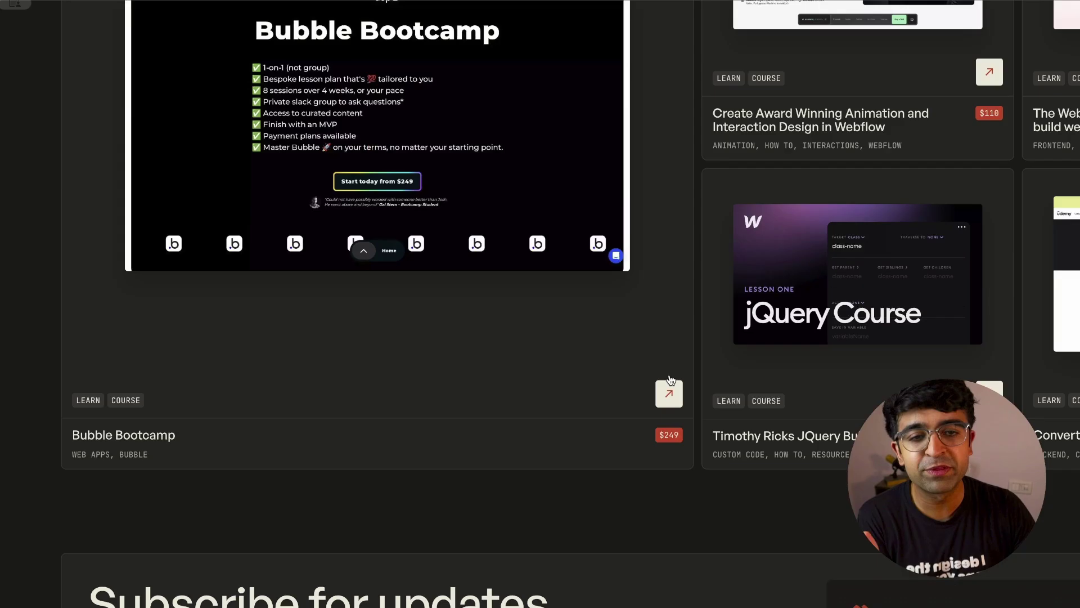
{"action": "scroll", "coordinate": [670, 380], "scroll_direction": "down", "scroll_amount": 3}
{"action": "scroll", "coordinate": [670, 380], "scroll_direction": "up", "scroll_amount": 5}
{"action": "scroll", "coordinate": [670, 379], "scroll_direction": "up", "scroll_amount": 5}
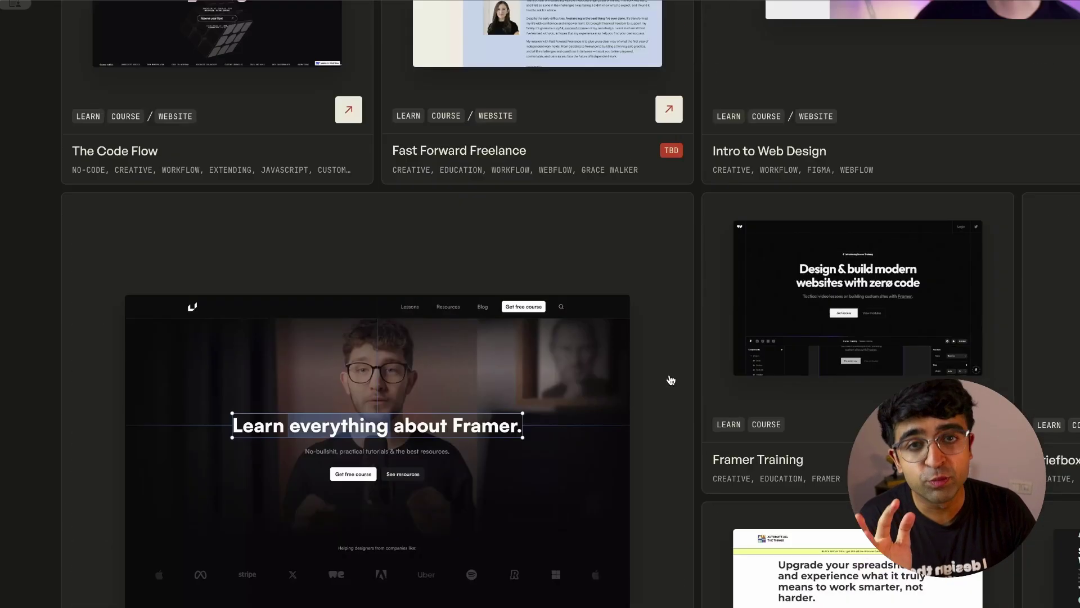
{"action": "scroll", "coordinate": [670, 380], "scroll_direction": "up", "scroll_amount": 5}
{"action": "scroll", "coordinate": [671, 380], "scroll_direction": "up", "scroll_amount": 4}
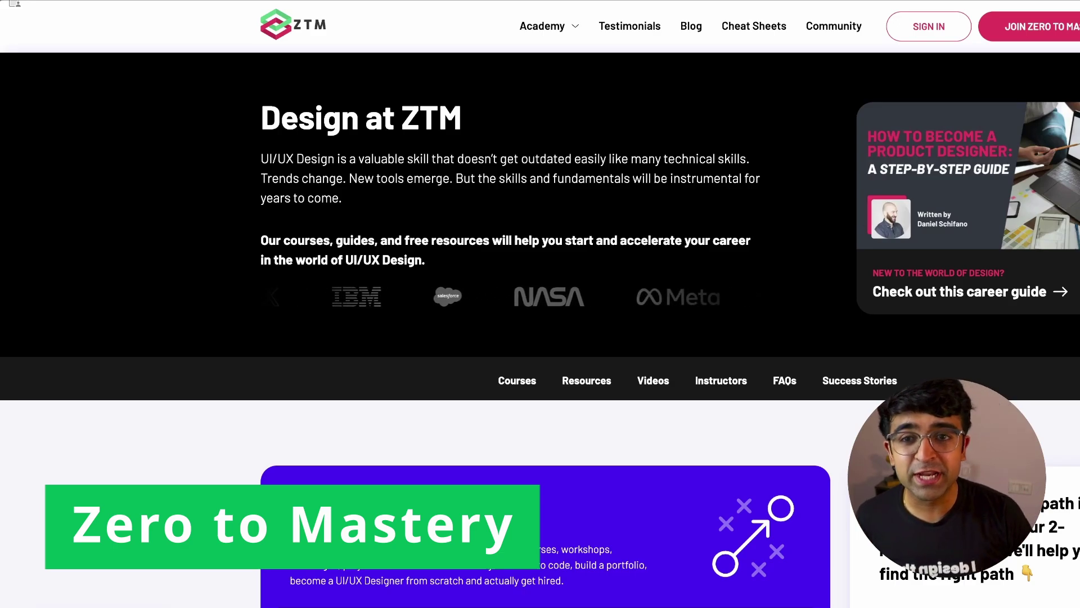
{"action": "scroll", "coordinate": [664, 490], "scroll_direction": "down", "scroll_amount": 5}
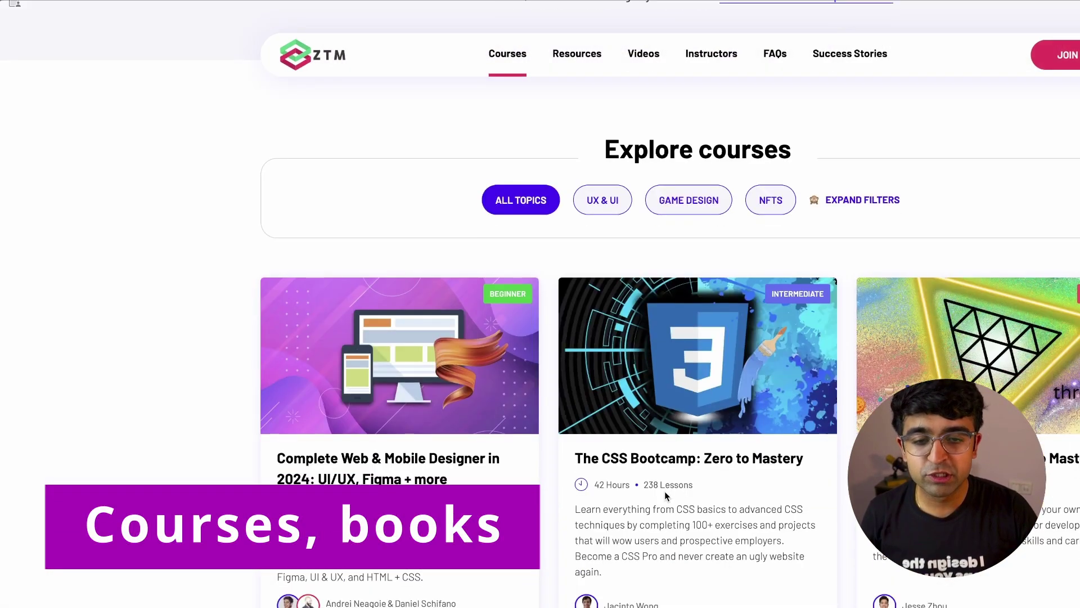
{"action": "scroll", "coordinate": [664, 490], "scroll_direction": "down", "scroll_amount": 4}
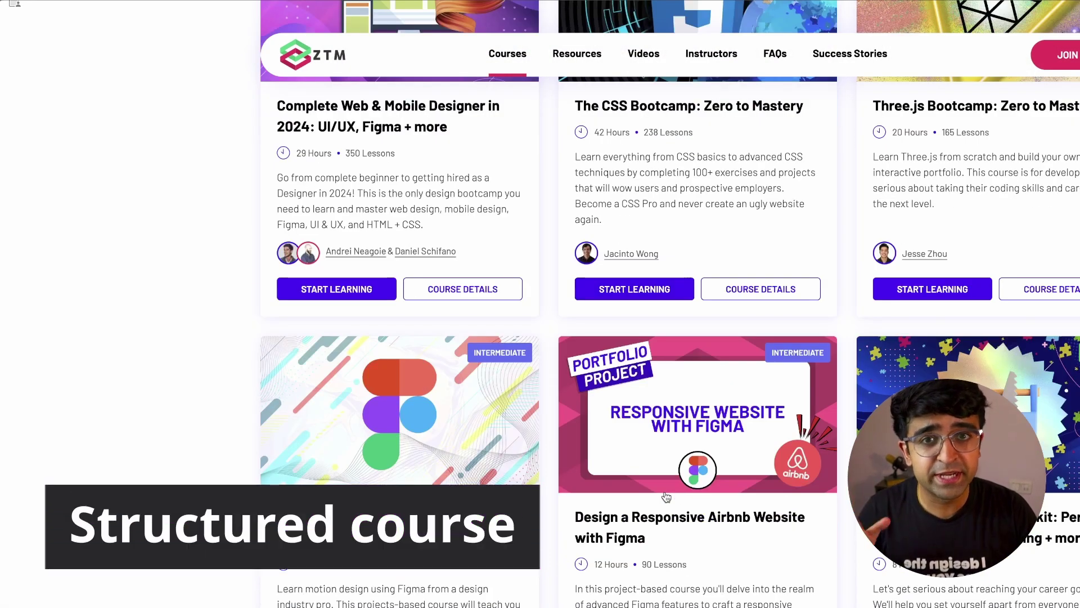
{"action": "scroll", "coordinate": [666, 497], "scroll_direction": "down", "scroll_amount": 3}
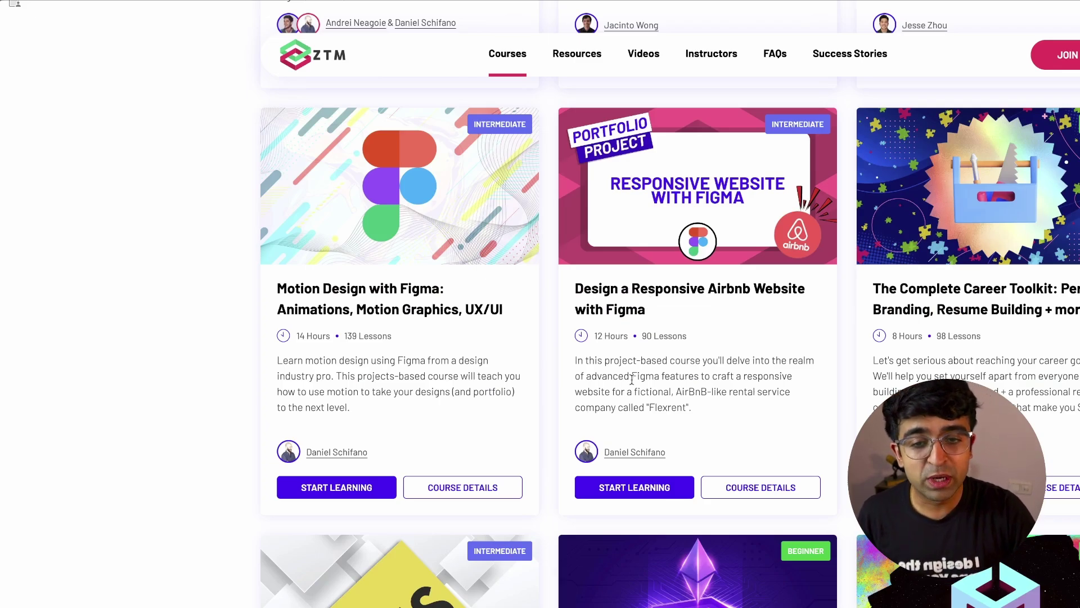
Start the Airbnb website Figma course and view its The Brief lesson
{"action": "left_click", "coordinate": [646, 490]}
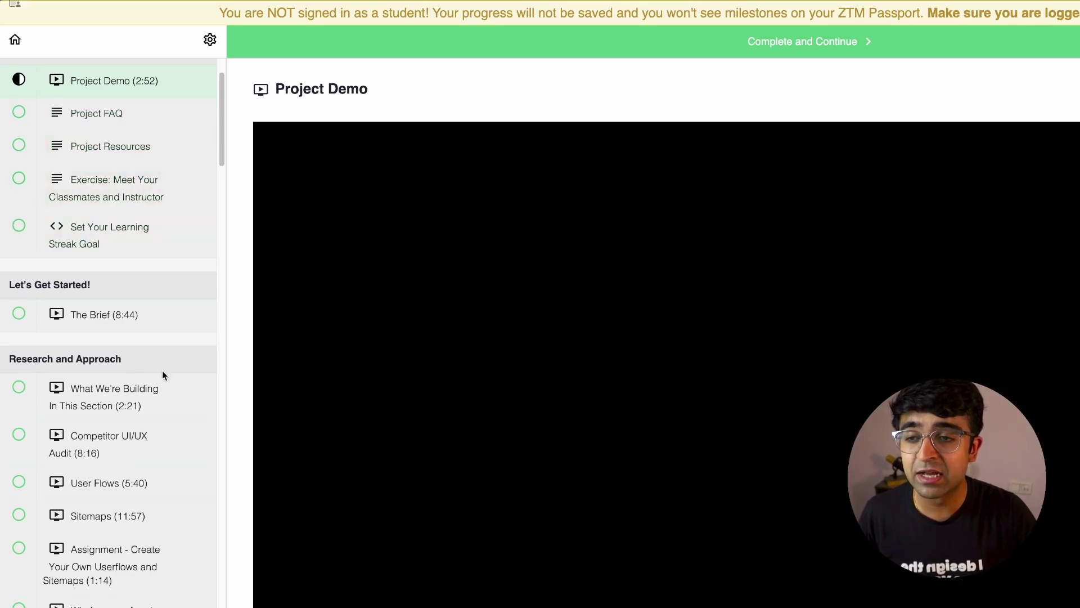
{"action": "left_click", "coordinate": [143, 317]}
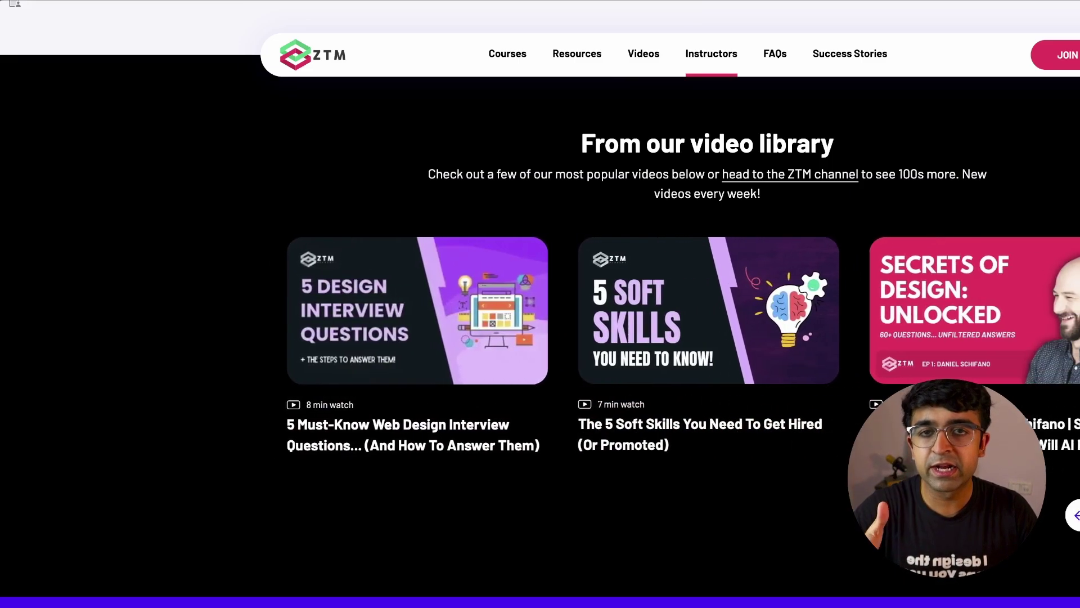
{"action": "scroll", "coordinate": [648, 552], "scroll_direction": "down", "scroll_amount": 8}
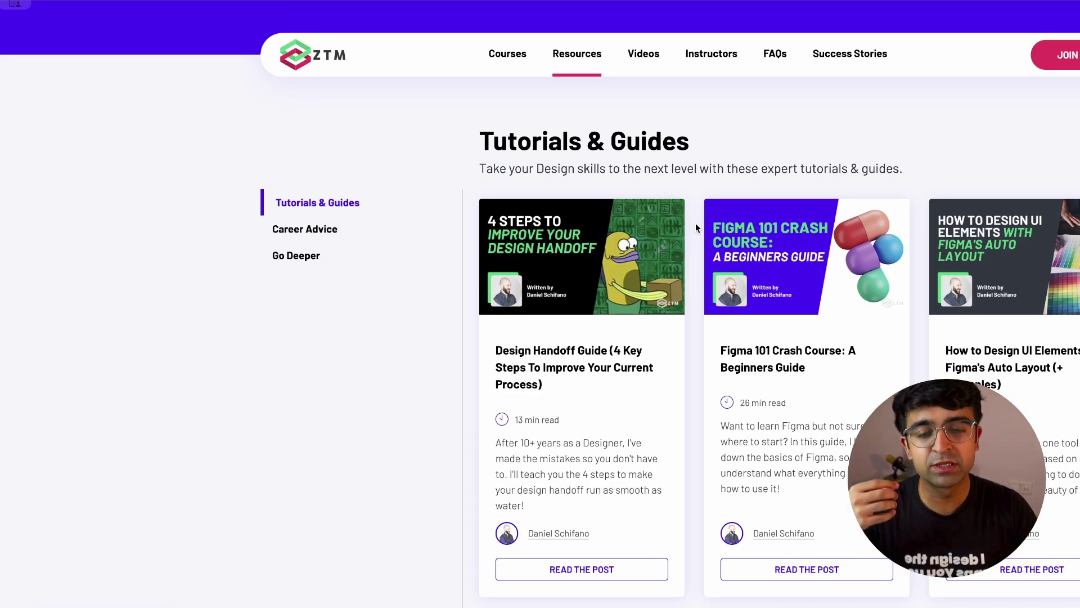
{"action": "scroll", "coordinate": [771, 101], "scroll_direction": "up", "scroll_amount": 15}
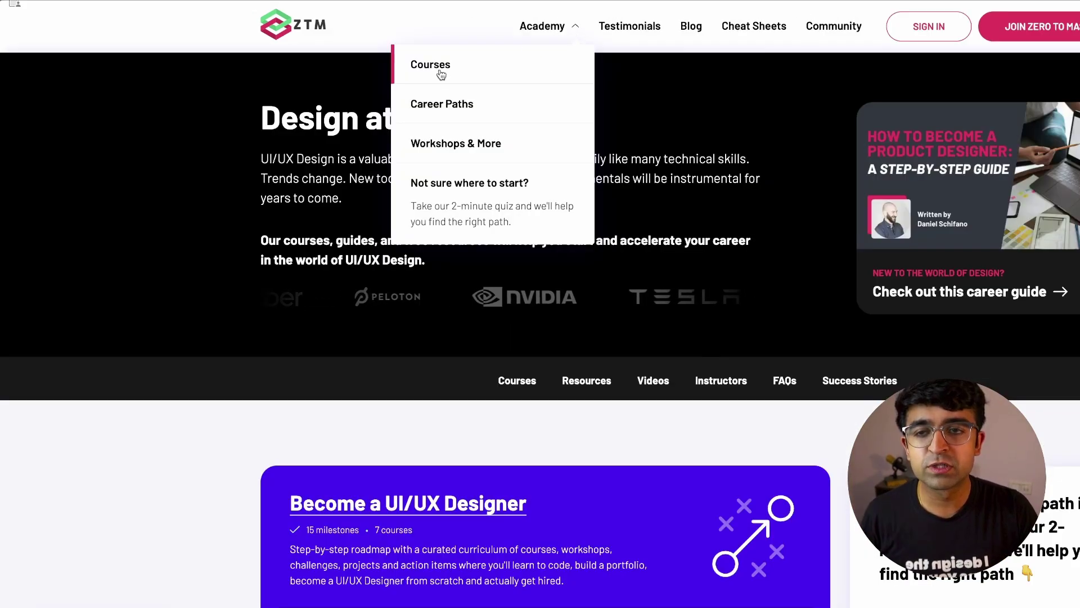
Visit ZTM's Career Paths page, then the Projects, Workshops & Bytes page
{"action": "left_click", "coordinate": [463, 112]}
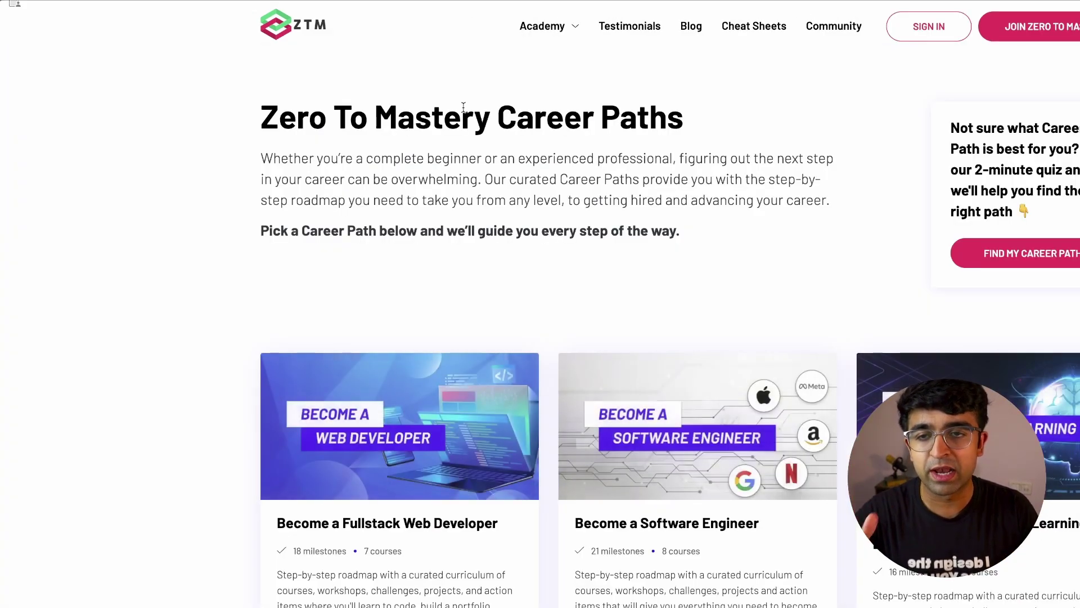
{"action": "left_click", "coordinate": [475, 153]}
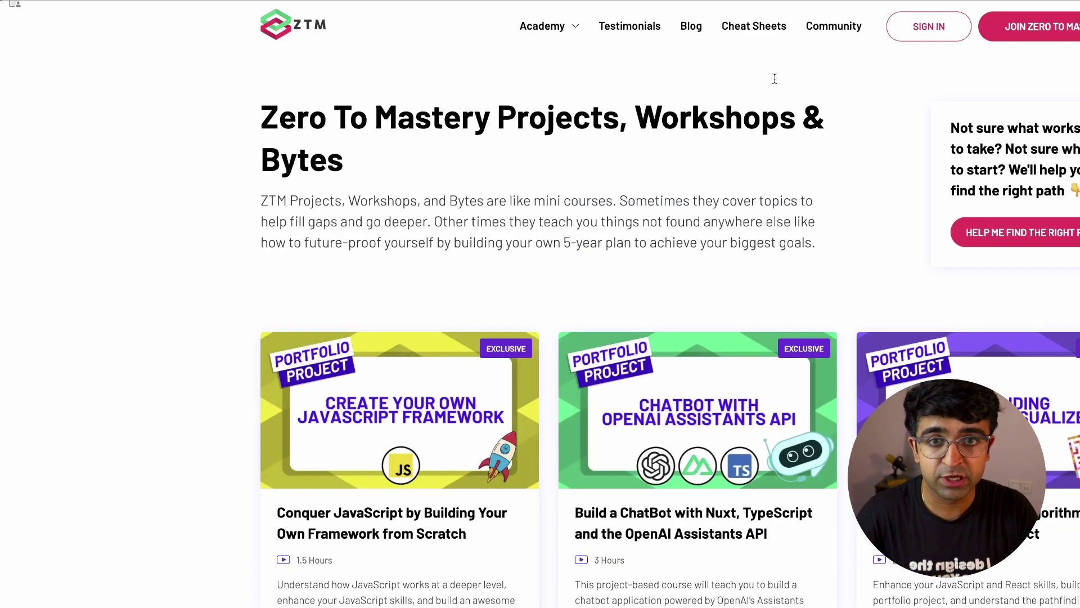
{"action": "scroll", "coordinate": [512, 310], "scroll_direction": "up", "scroll_amount": 2}
{"action": "scroll", "coordinate": [512, 310], "scroll_direction": "up", "scroll_amount": 1}
{"action": "scroll", "coordinate": [512, 310], "scroll_direction": "down", "scroll_amount": 4}
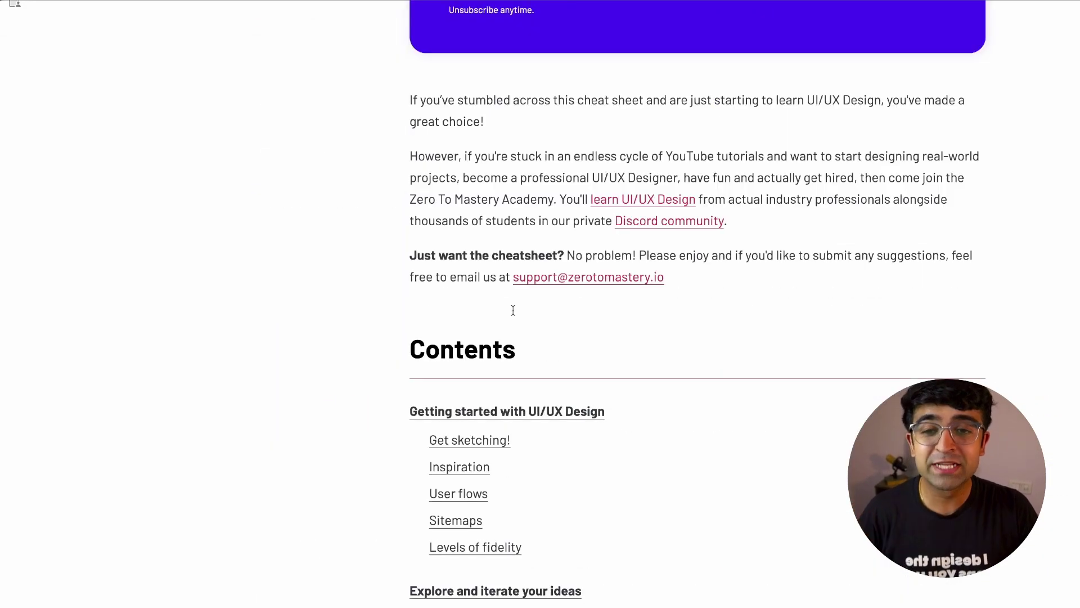
{"action": "scroll", "coordinate": [512, 309], "scroll_direction": "down", "scroll_amount": 5}
{"action": "scroll", "coordinate": [513, 310], "scroll_direction": "down", "scroll_amount": 4}
{"action": "scroll", "coordinate": [513, 310], "scroll_direction": "up", "scroll_amount": 5}
{"action": "scroll", "coordinate": [513, 310], "scroll_direction": "up", "scroll_amount": 6}
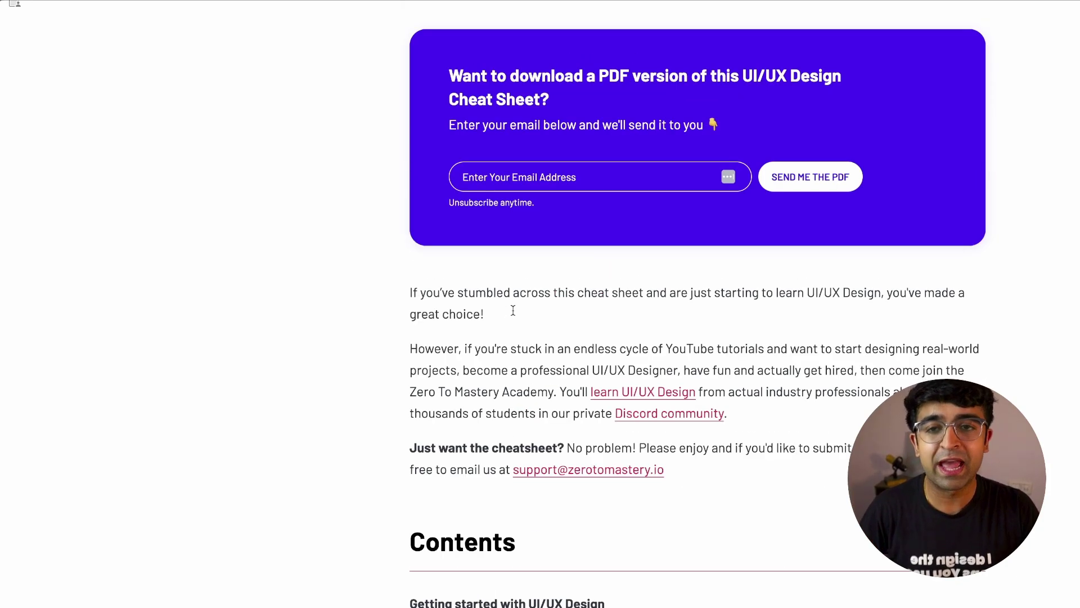
{"action": "scroll", "coordinate": [512, 310], "scroll_direction": "up", "scroll_amount": 3}
{"action": "scroll", "coordinate": [512, 310], "scroll_direction": "down", "scroll_amount": 5}
{"action": "scroll", "coordinate": [512, 310], "scroll_direction": "down", "scroll_amount": 5}
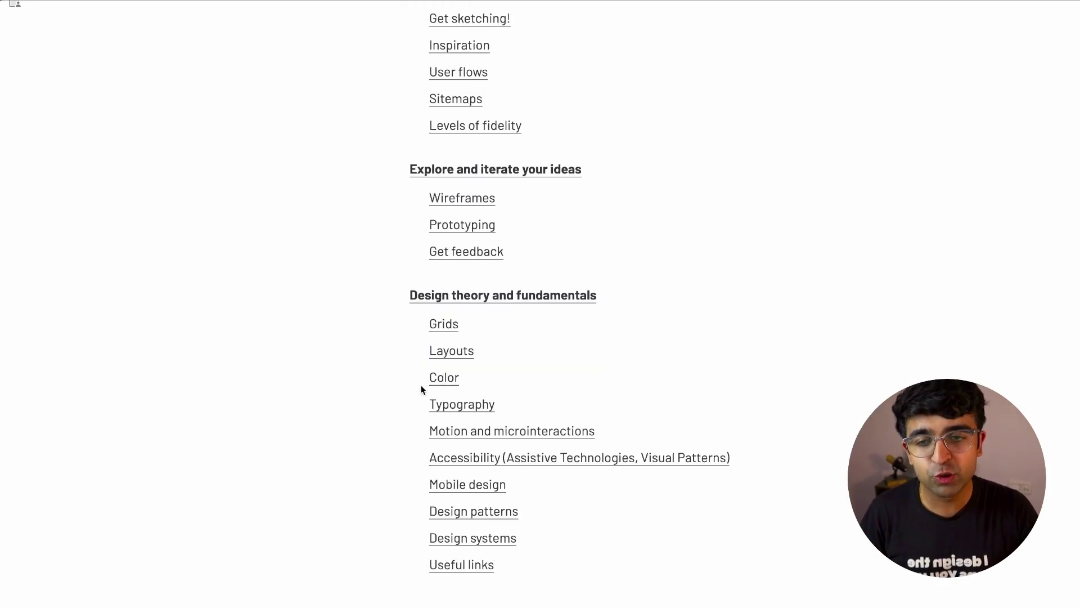
{"action": "scroll", "coordinate": [438, 384], "scroll_direction": "up", "scroll_amount": 3}
{"action": "scroll", "coordinate": [438, 384], "scroll_direction": "up", "scroll_amount": 5}
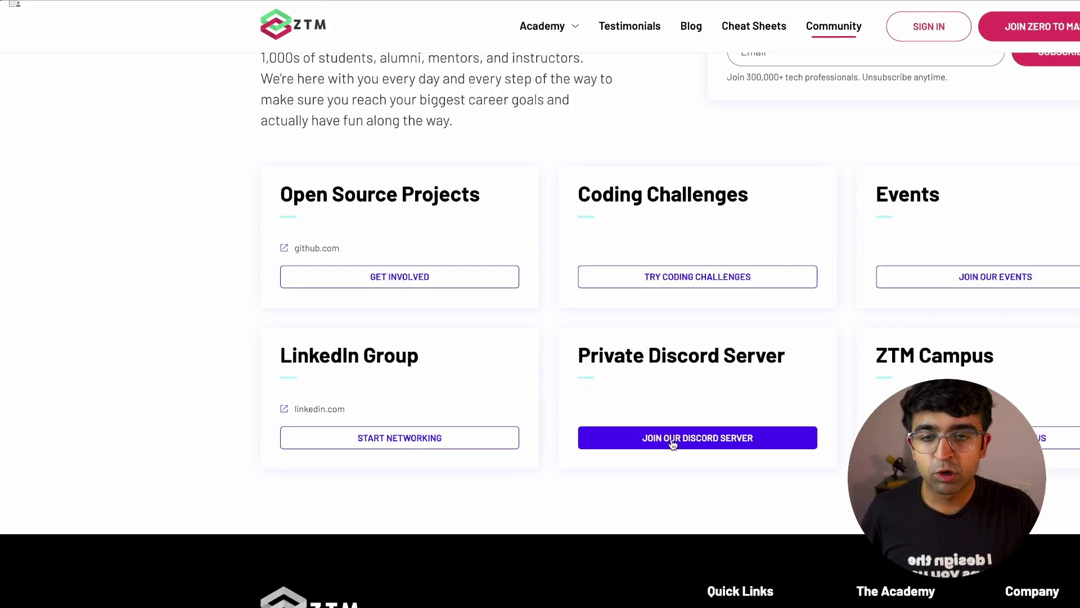
{"action": "scroll", "coordinate": [673, 444], "scroll_direction": "up", "scroll_amount": 2}
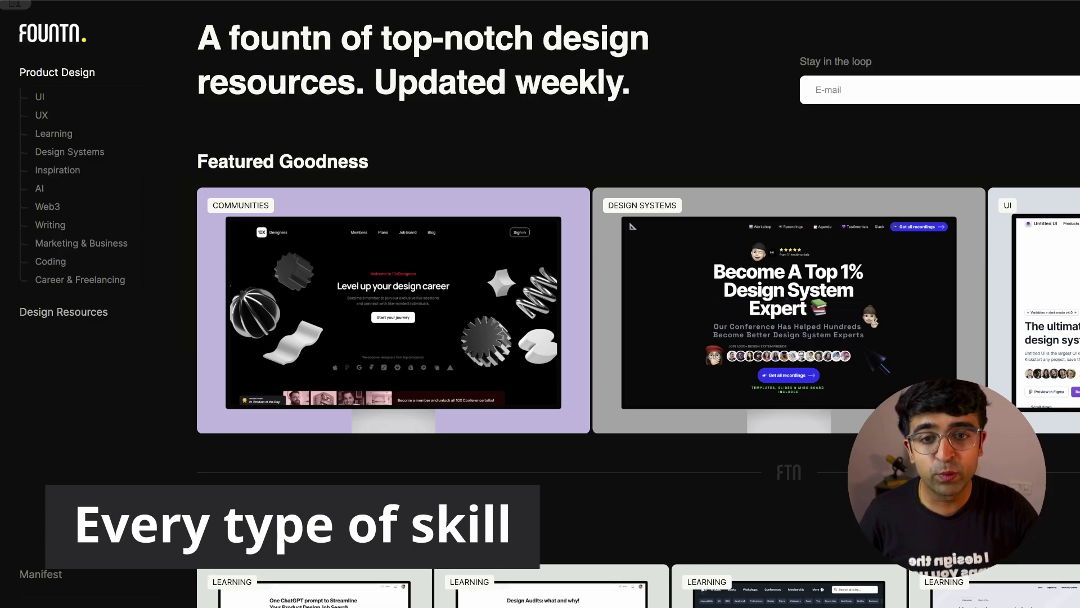
Filter Fountn to the Learning category and highlight the Design Calendar entry title
{"action": "left_click", "coordinate": [55, 136]}
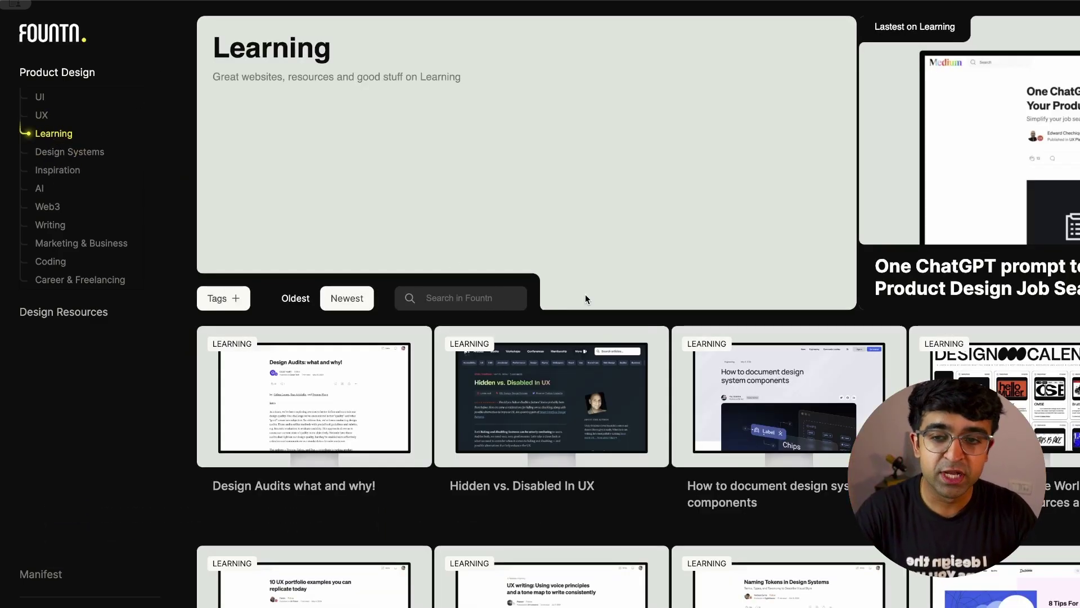
{"action": "scroll", "coordinate": [597, 295], "scroll_direction": "down", "scroll_amount": 2}
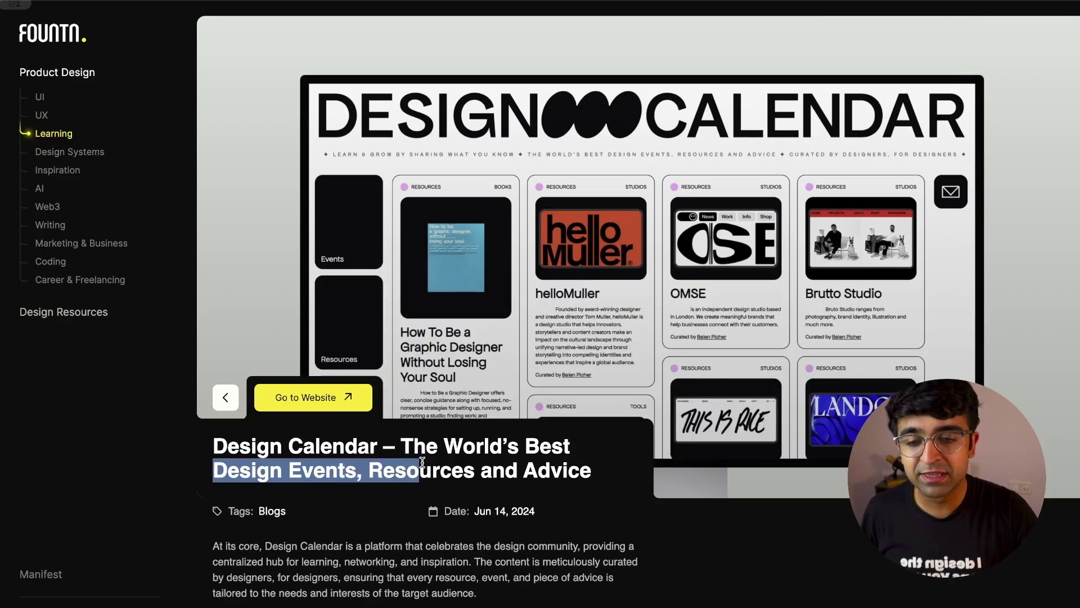
{"action": "mouse_move", "coordinate": [239, 470]}
{"action": "left_mouse_down"}
{"action": "mouse_move", "coordinate": [514, 495]}
{"action": "mouse_move", "coordinate": [589, 474]}
{"action": "left_mouse_up"}
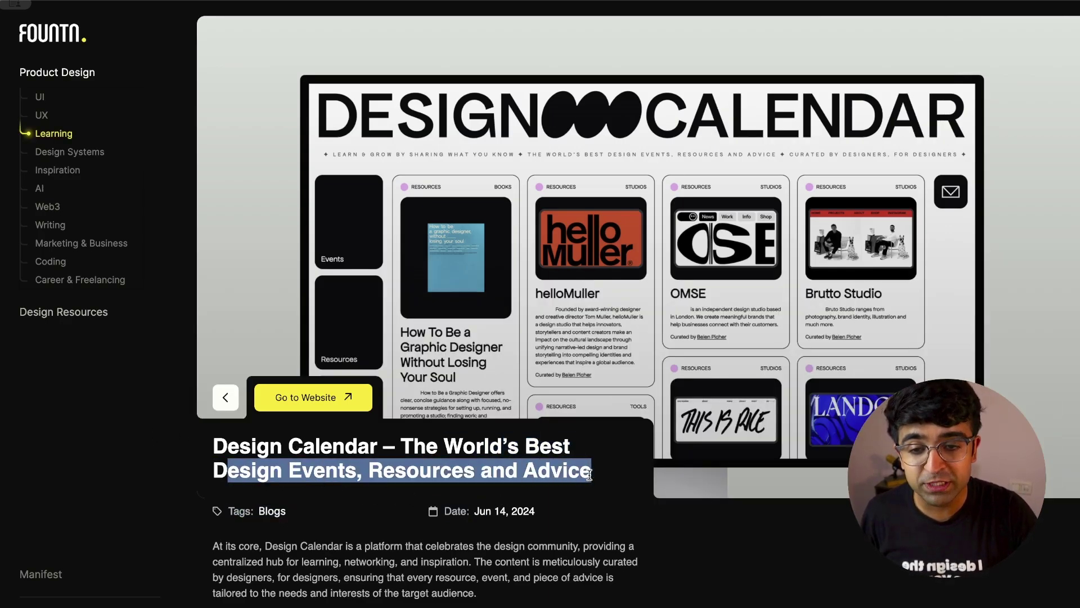
{"action": "left_click", "coordinate": [603, 475]}
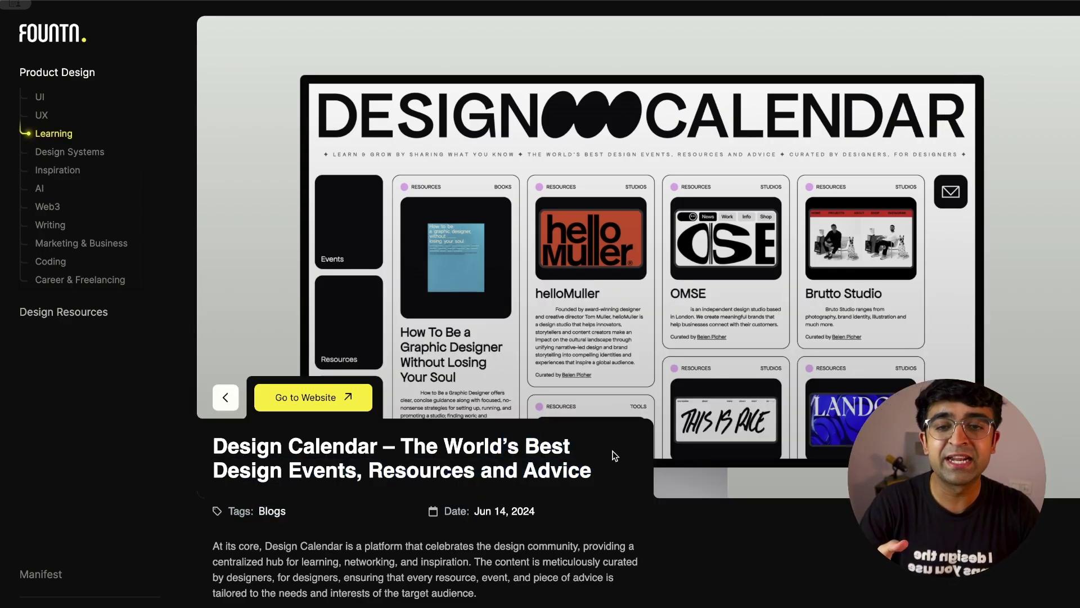
Go to the Design Calendar website from its Fountn entry
{"action": "left_click", "coordinate": [295, 386]}
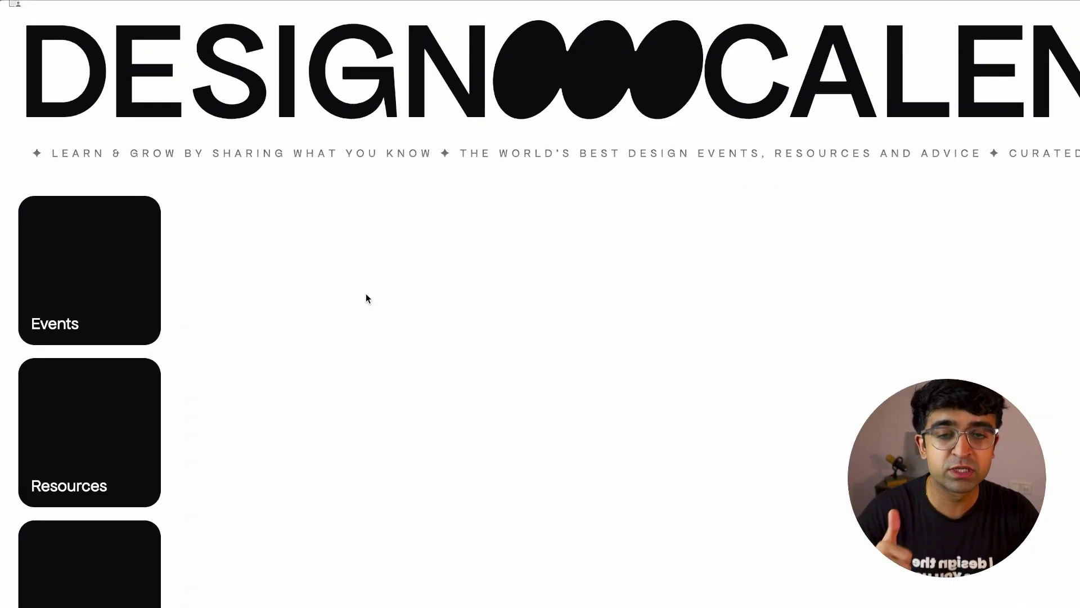
{"action": "scroll", "coordinate": [114, 512], "scroll_direction": "down", "scroll_amount": 1}
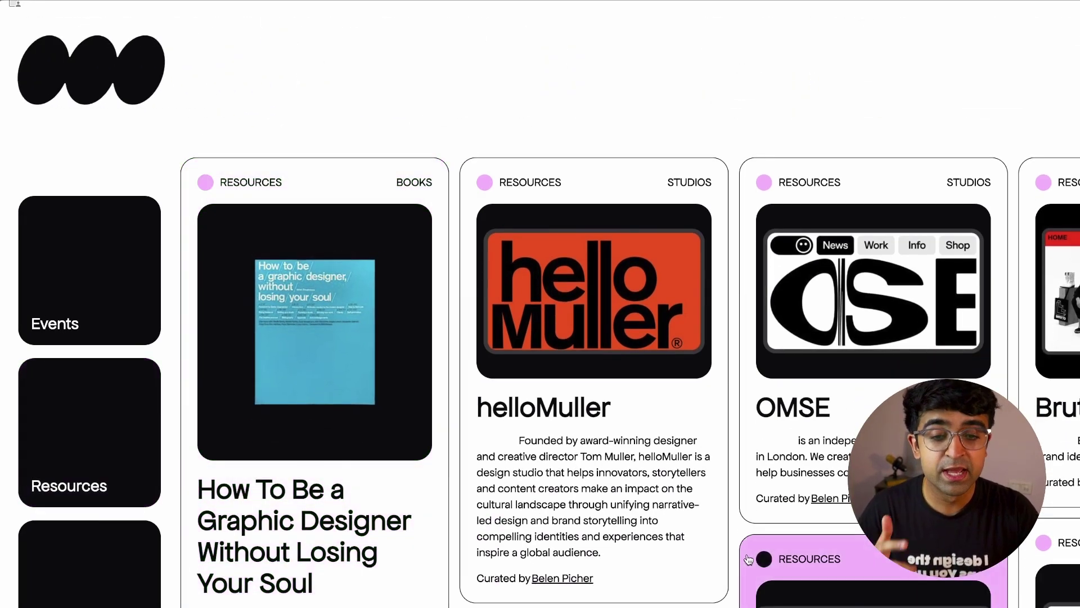
{"action": "scroll", "coordinate": [668, 531], "scroll_direction": "down", "scroll_amount": 5}
{"action": "scroll", "coordinate": [669, 530], "scroll_direction": "down", "scroll_amount": 5}
{"action": "scroll", "coordinate": [666, 528], "scroll_direction": "down", "scroll_amount": 4}
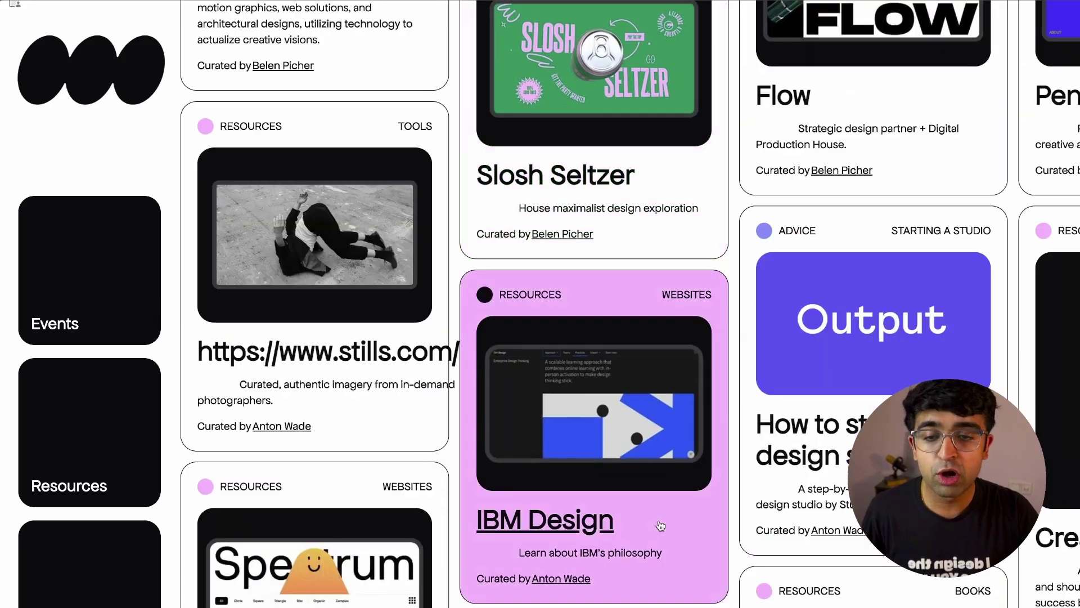
{"action": "scroll", "coordinate": [663, 526], "scroll_direction": "down", "scroll_amount": 6}
{"action": "scroll", "coordinate": [661, 525], "scroll_direction": "down", "scroll_amount": 3}
{"action": "scroll", "coordinate": [660, 525], "scroll_direction": "up", "scroll_amount": 7}
{"action": "scroll", "coordinate": [661, 526], "scroll_direction": "up", "scroll_amount": 5}
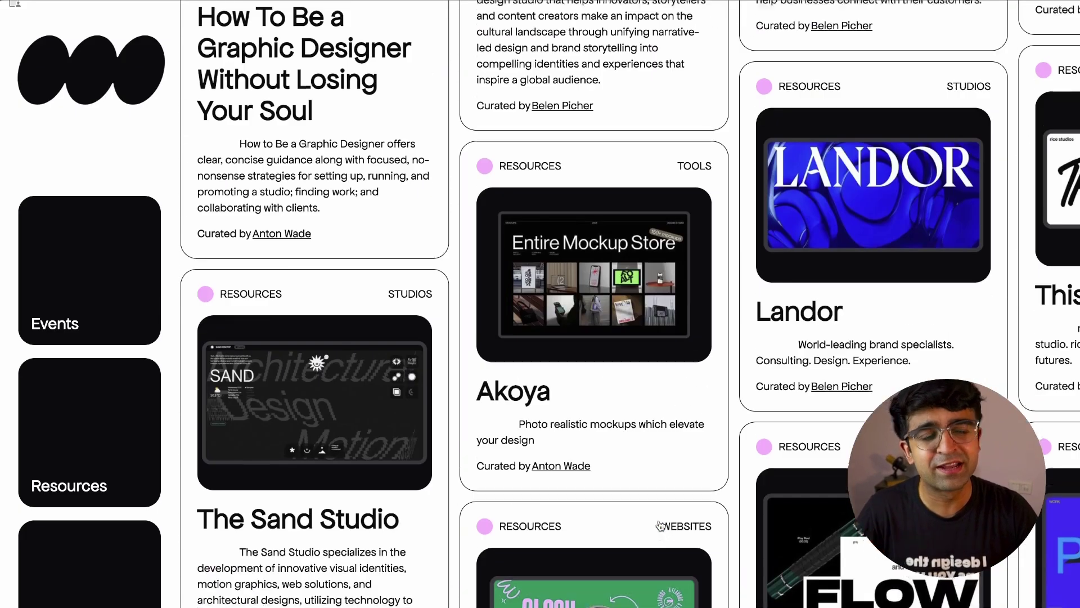
{"action": "scroll", "coordinate": [661, 526], "scroll_direction": "up", "scroll_amount": 5}
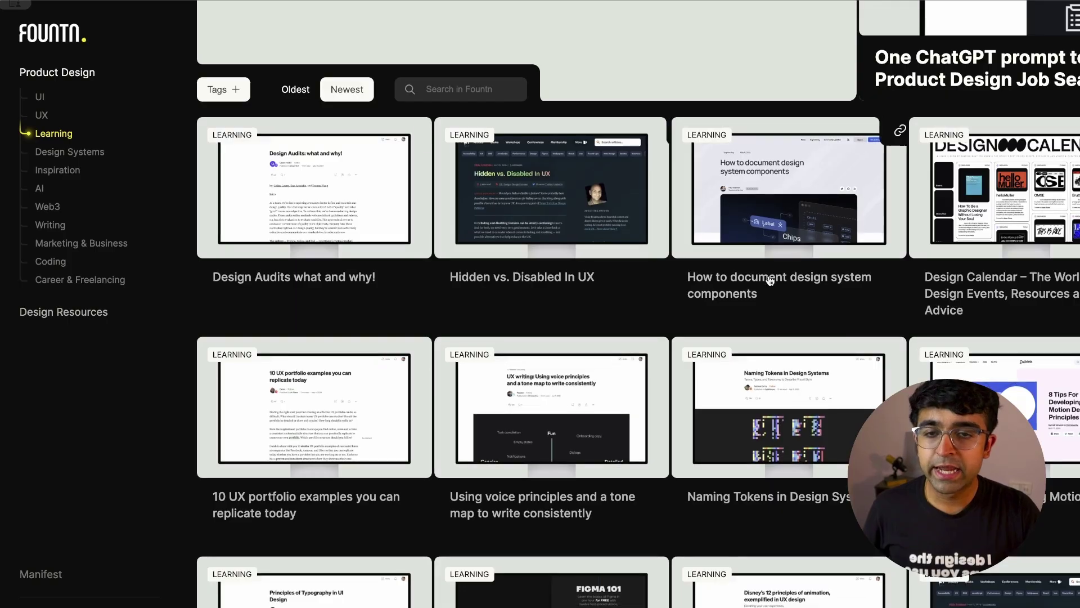
{"action": "scroll", "coordinate": [766, 288], "scroll_direction": "down", "scroll_amount": 3}
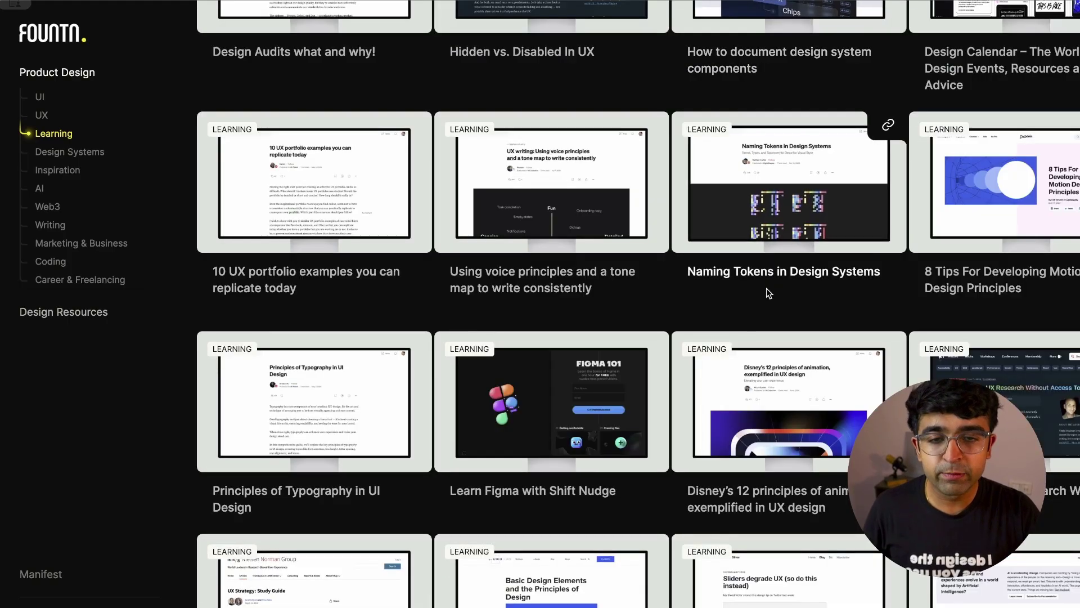
{"action": "scroll", "coordinate": [766, 291], "scroll_direction": "down", "scroll_amount": 3}
{"action": "scroll", "coordinate": [464, 287], "scroll_direction": "up", "scroll_amount": 3}
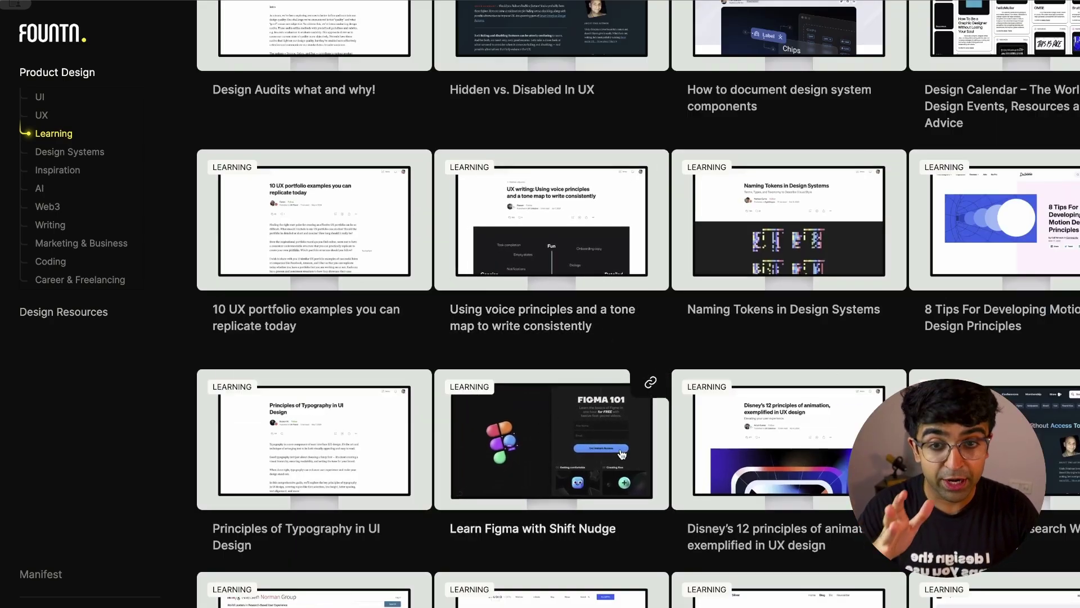
{"action": "scroll", "coordinate": [619, 477], "scroll_direction": "down", "scroll_amount": 3}
{"action": "scroll", "coordinate": [618, 476], "scroll_direction": "down", "scroll_amount": 3}
Browse Fountn's AI, Web3, Writing, Marketing & Business and Career & Freelancing categories
{"action": "left_click", "coordinate": [56, 190]}
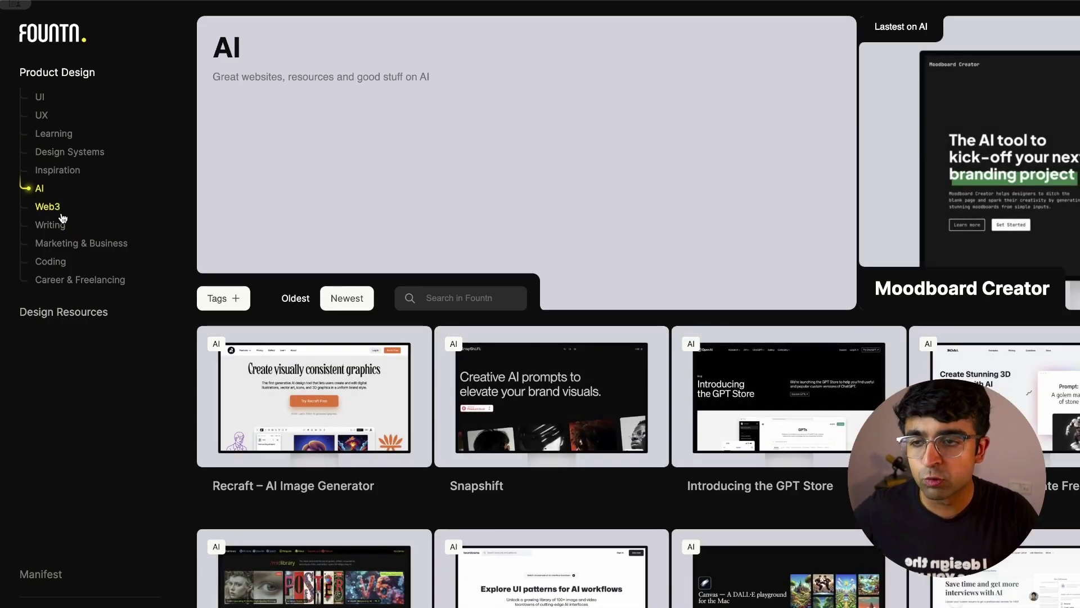
{"action": "left_click", "coordinate": [61, 213]}
{"action": "left_click", "coordinate": [59, 228]}
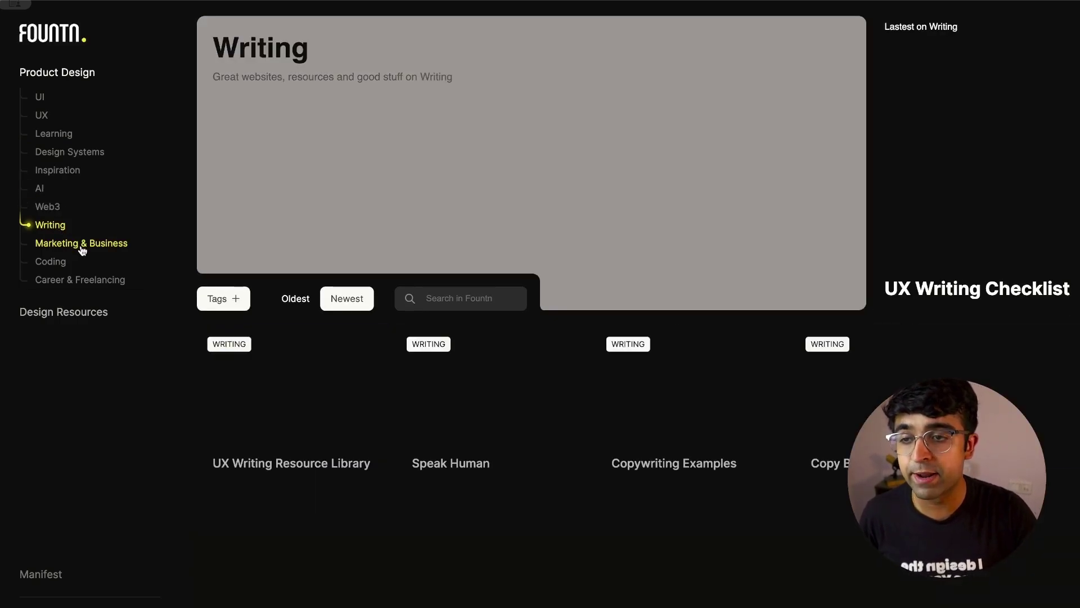
{"action": "left_click", "coordinate": [81, 246]}
{"action": "left_click", "coordinate": [60, 282]}
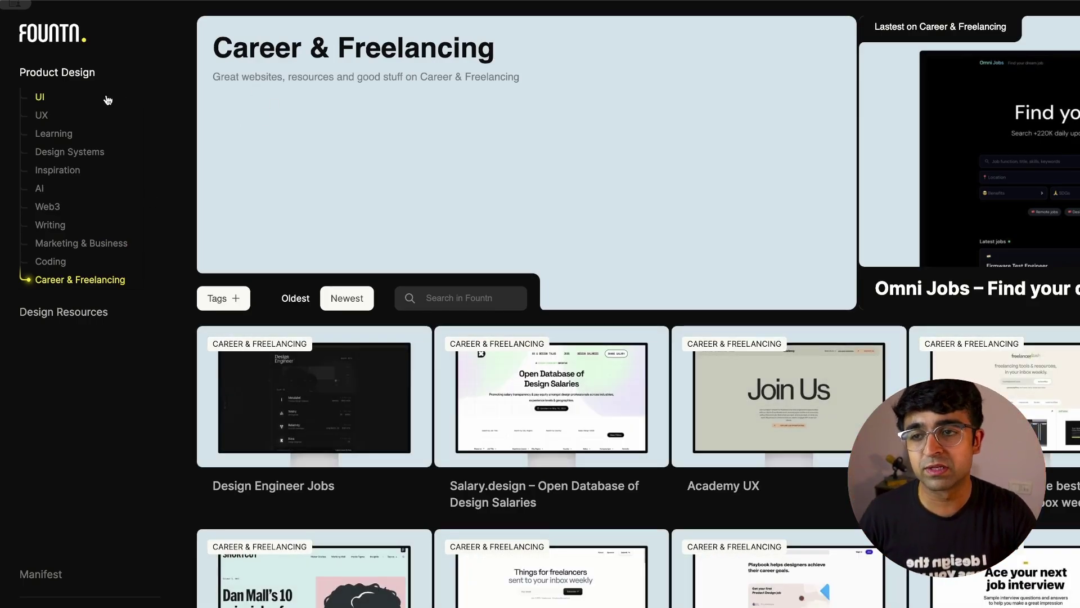
{"action": "scroll", "coordinate": [595, 320], "scroll_direction": "down", "scroll_amount": 5}
{"action": "scroll", "coordinate": [595, 319], "scroll_direction": "down", "scroll_amount": 3}
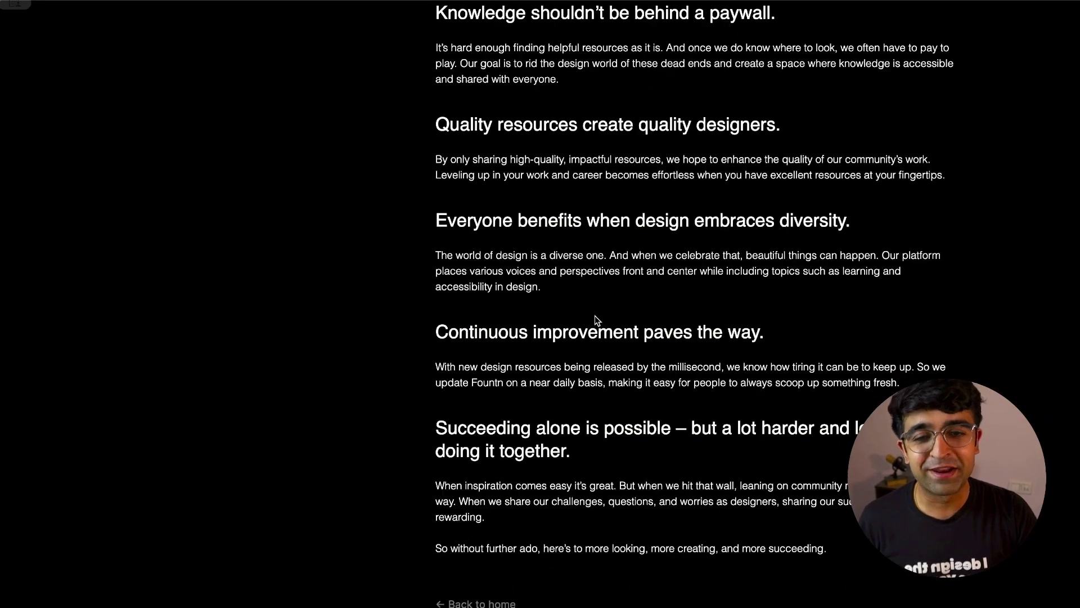
{"action": "scroll", "coordinate": [595, 319], "scroll_direction": "up", "scroll_amount": 10}
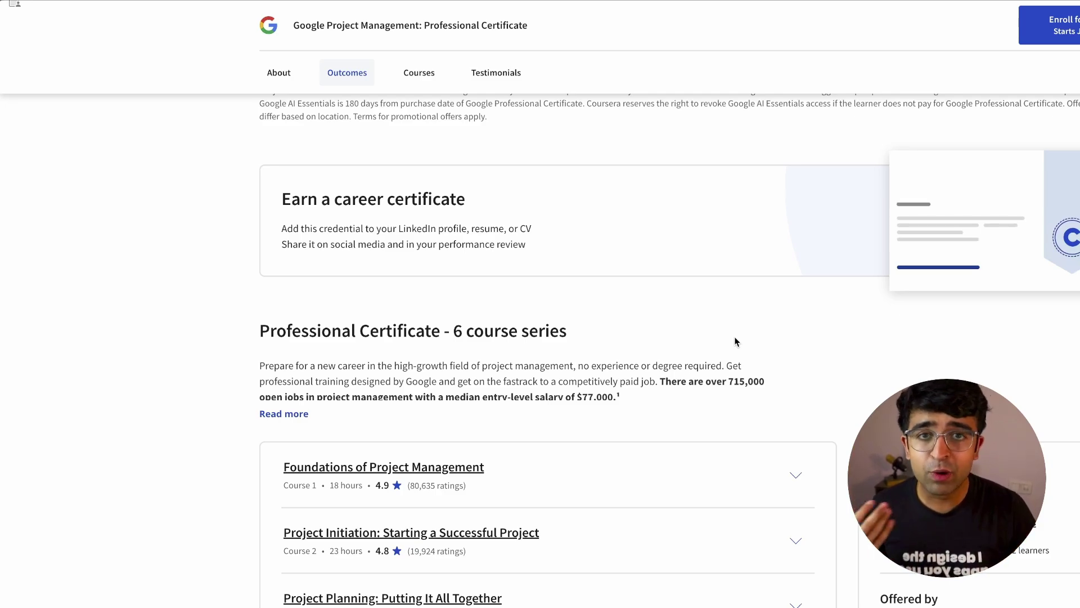
{"action": "scroll", "coordinate": [261, 202], "scroll_direction": "up", "scroll_amount": 10}
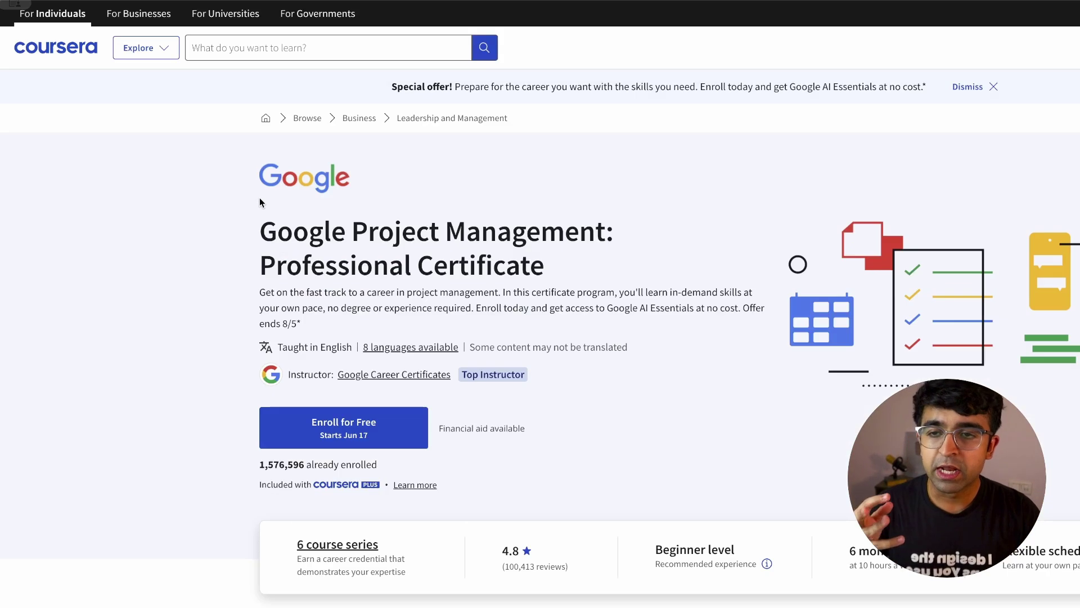
Highlight the Google Project Management certificate title on Coursera, then deselect it
{"action": "left_click_drag", "start_coordinate": [247, 207], "coordinate": [606, 263]}
{"action": "left_click", "coordinate": [549, 233]}
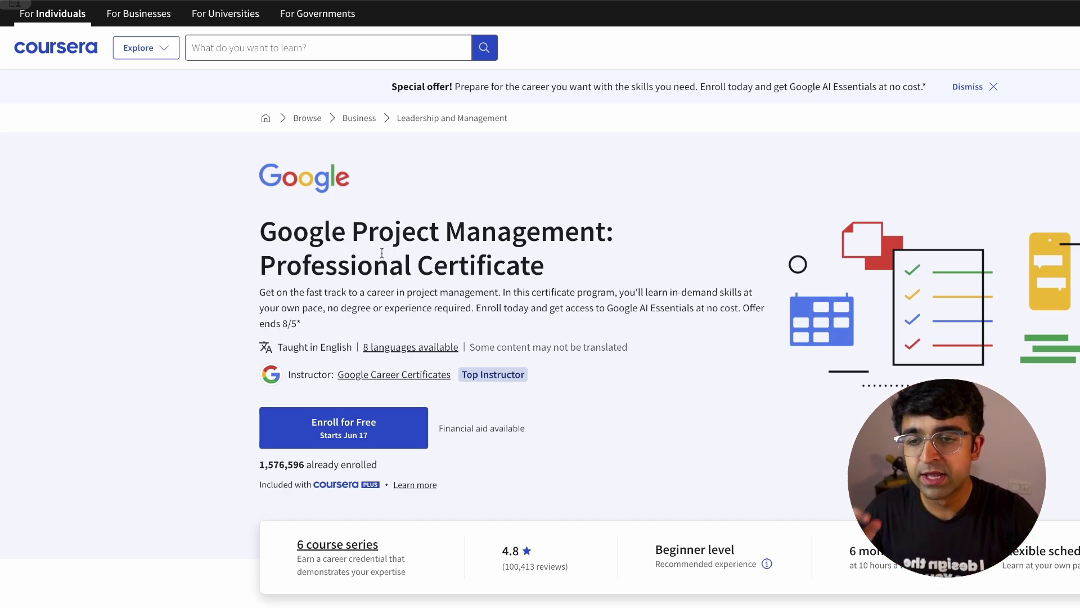
{"action": "scroll", "coordinate": [384, 252], "scroll_direction": "down", "scroll_amount": 4}
{"action": "scroll", "coordinate": [510, 312], "scroll_direction": "up", "scroll_amount": 2}
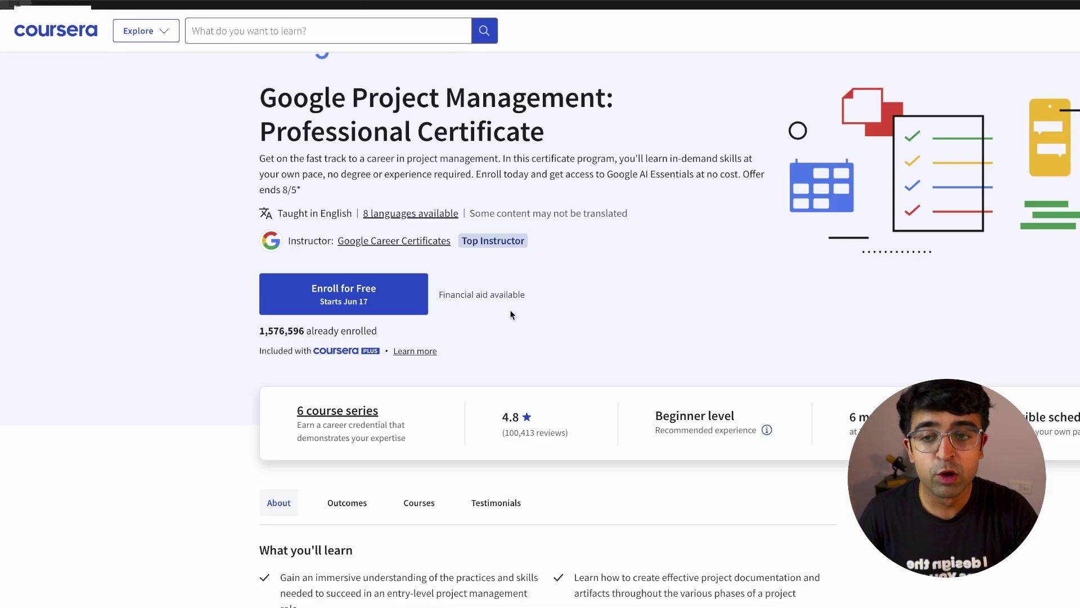
{"action": "scroll", "coordinate": [510, 313], "scroll_direction": "up", "scroll_amount": 2}
{"action": "scroll", "coordinate": [288, 464], "scroll_direction": "down", "scroll_amount": 1}
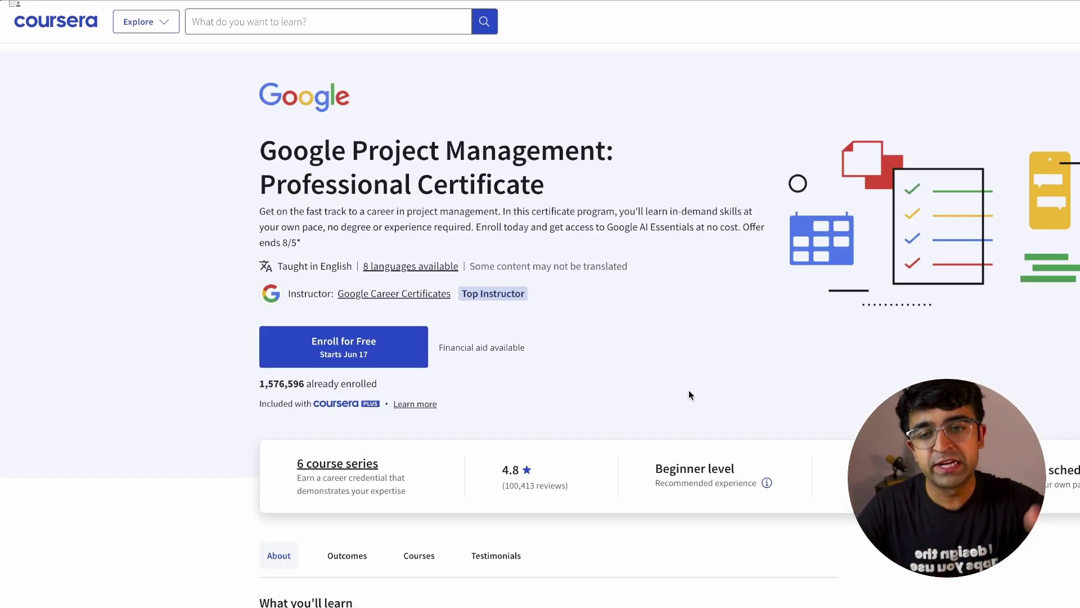
{"action": "scroll", "coordinate": [688, 394], "scroll_direction": "down", "scroll_amount": 5}
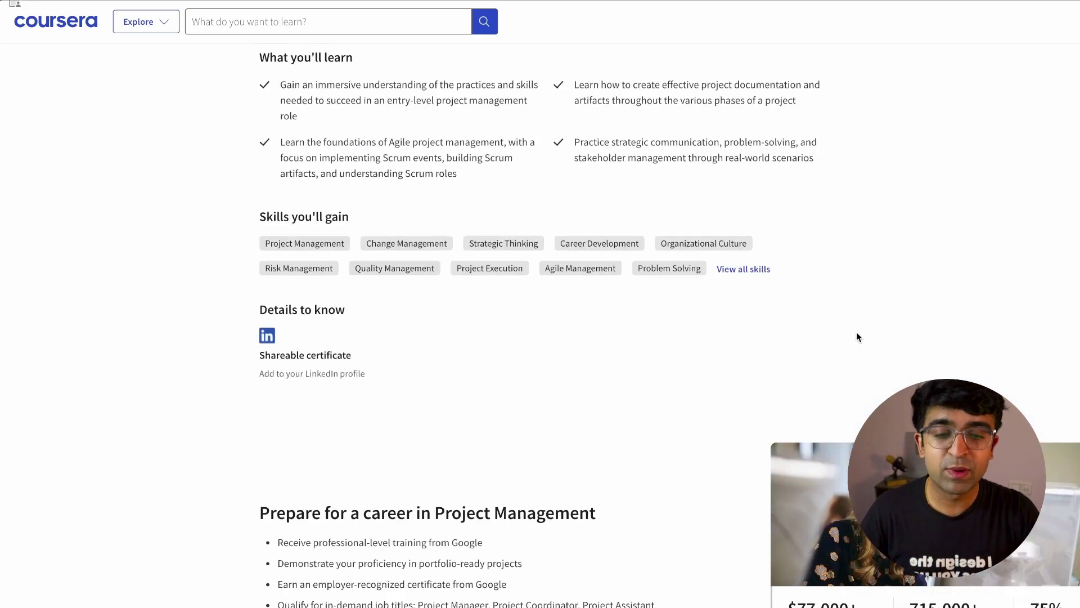
{"action": "scroll", "coordinate": [856, 337], "scroll_direction": "down", "scroll_amount": 1}
{"action": "scroll", "coordinate": [635, 366], "scroll_direction": "down", "scroll_amount": 1}
{"action": "scroll", "coordinate": [635, 365], "scroll_direction": "down", "scroll_amount": 5}
{"action": "scroll", "coordinate": [634, 365], "scroll_direction": "down", "scroll_amount": 1}
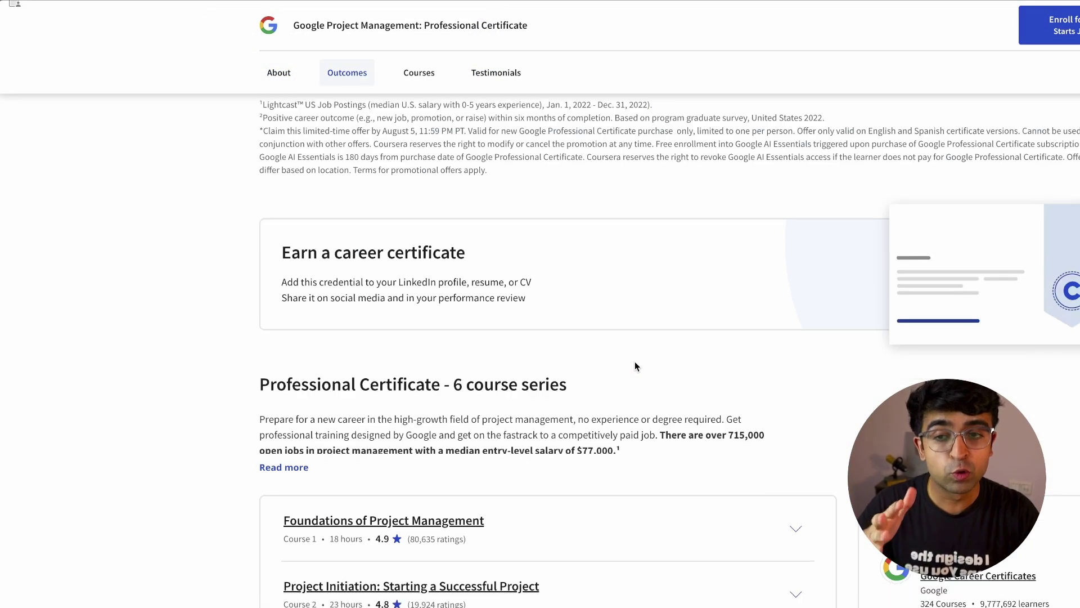
{"action": "scroll", "coordinate": [634, 366], "scroll_direction": "down", "scroll_amount": 4}
{"action": "scroll", "coordinate": [635, 365], "scroll_direction": "up", "scroll_amount": 1}
{"action": "scroll", "coordinate": [635, 365], "scroll_direction": "down", "scroll_amount": 3}
{"action": "scroll", "coordinate": [635, 366], "scroll_direction": "down", "scroll_amount": 4}
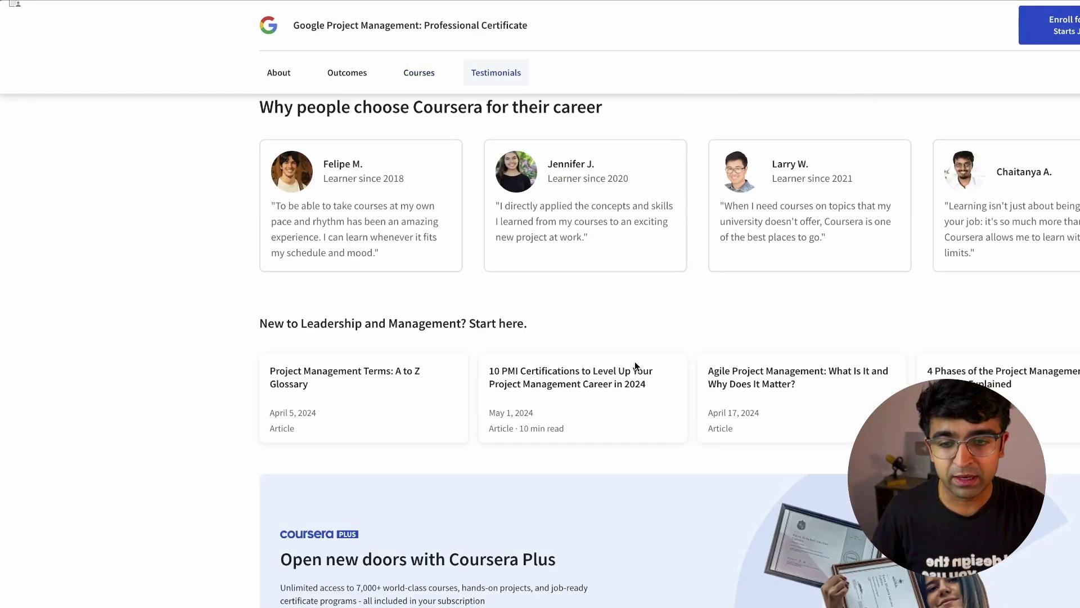
{"action": "scroll", "coordinate": [635, 366], "scroll_direction": "down", "scroll_amount": 2}
{"action": "scroll", "coordinate": [635, 365], "scroll_direction": "down", "scroll_amount": 2}
{"action": "scroll", "coordinate": [636, 367], "scroll_direction": "down", "scroll_amount": 2}
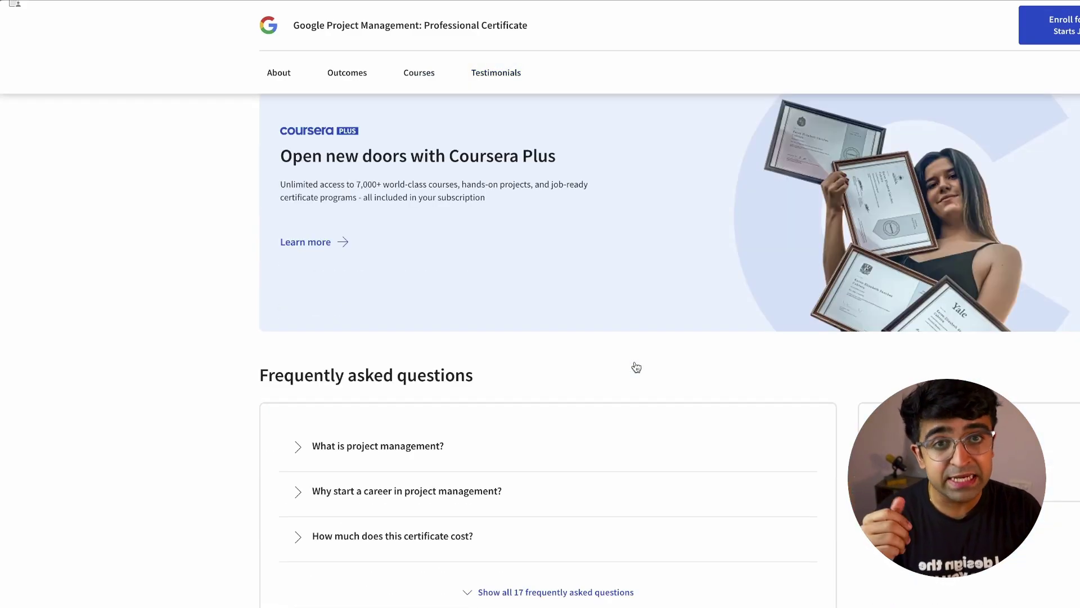
{"action": "scroll", "coordinate": [635, 361], "scroll_direction": "down", "scroll_amount": 3}
{"action": "scroll", "coordinate": [635, 361], "scroll_direction": "up", "scroll_amount": 9}
{"action": "scroll", "coordinate": [635, 362], "scroll_direction": "up", "scroll_amount": 8}
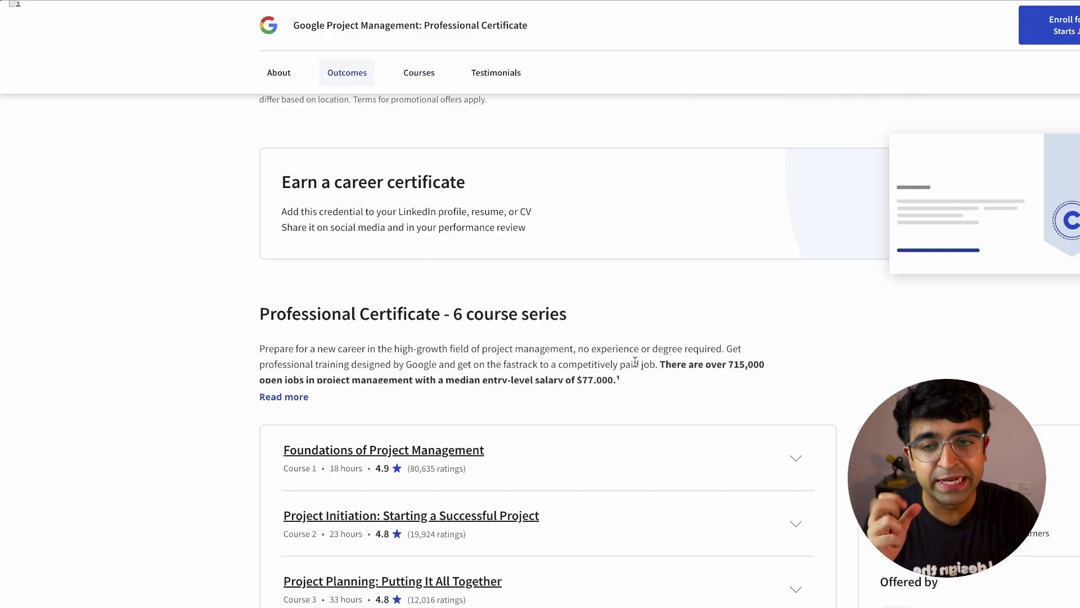
{"action": "scroll", "coordinate": [634, 362], "scroll_direction": "down", "scroll_amount": 3}
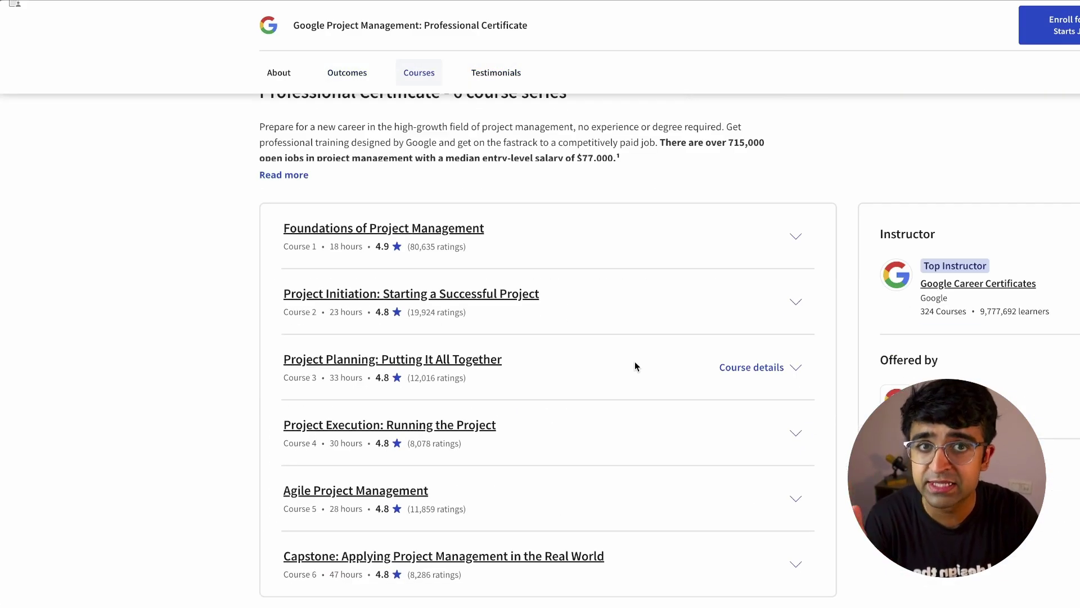
{"action": "scroll", "coordinate": [252, 464], "scroll_direction": "up", "scroll_amount": 8}
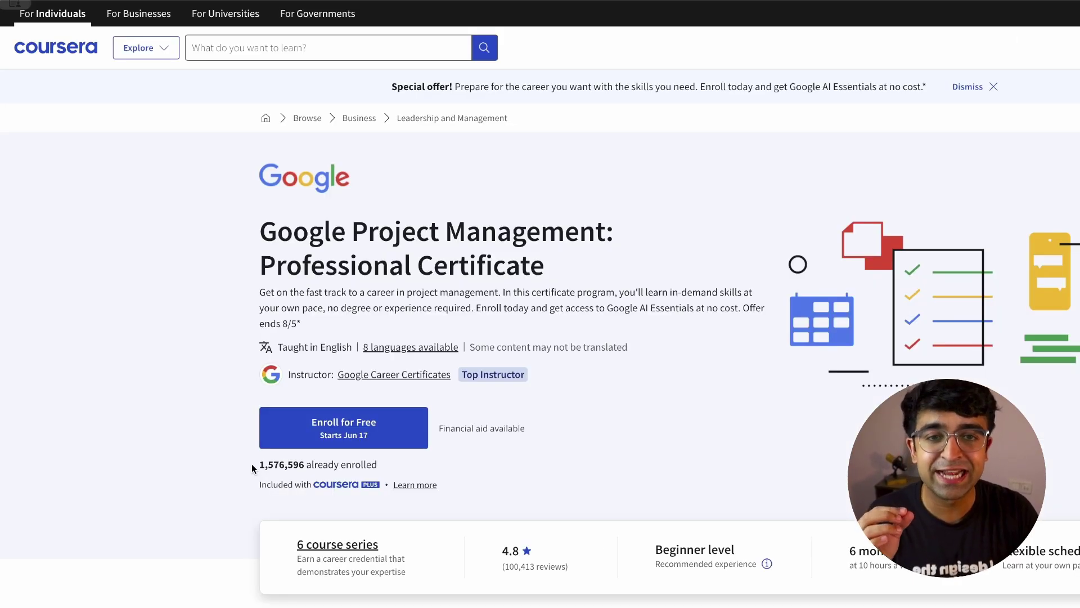
{"action": "scroll", "coordinate": [251, 463], "scroll_direction": "down", "scroll_amount": 1}
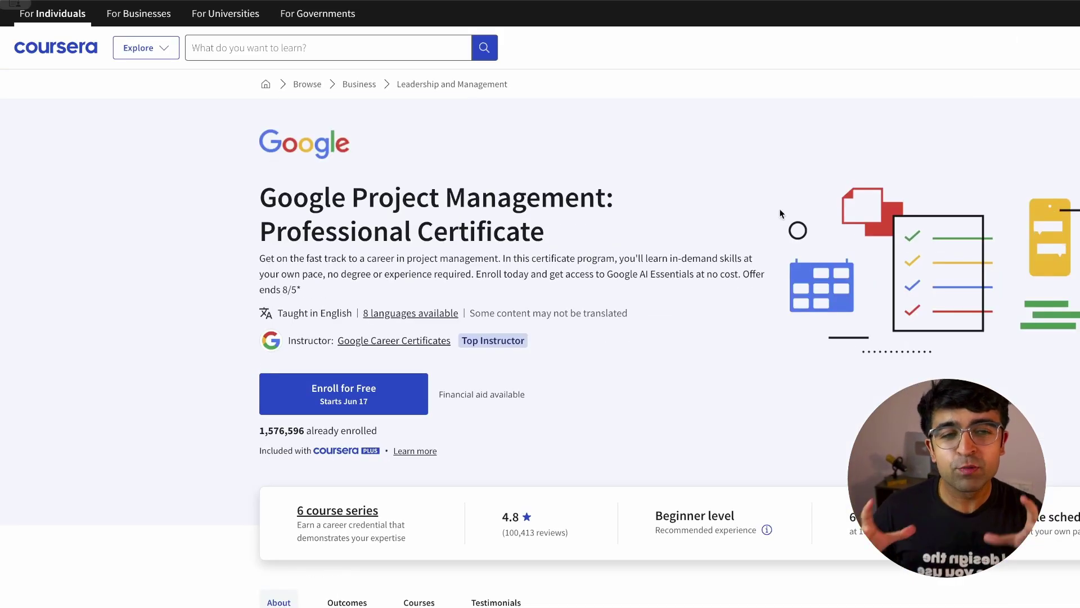